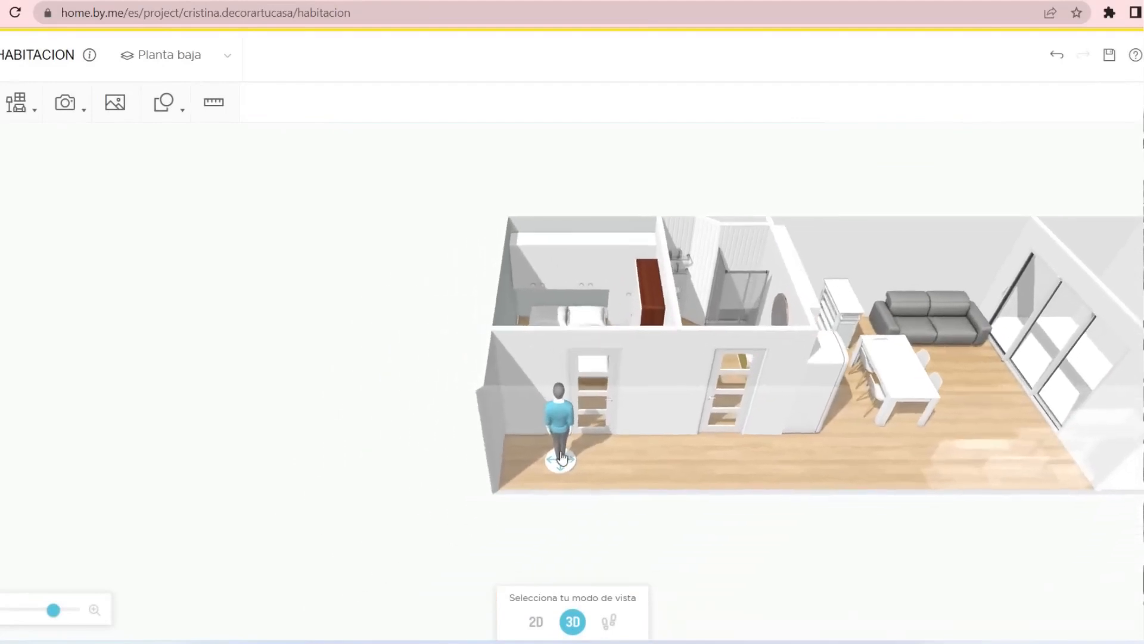
# - View the HABITACION floor plan in 3D up close, moving from the hallway doors to the dining and sofa area
pyautogui.scroll(2, 588, 407)
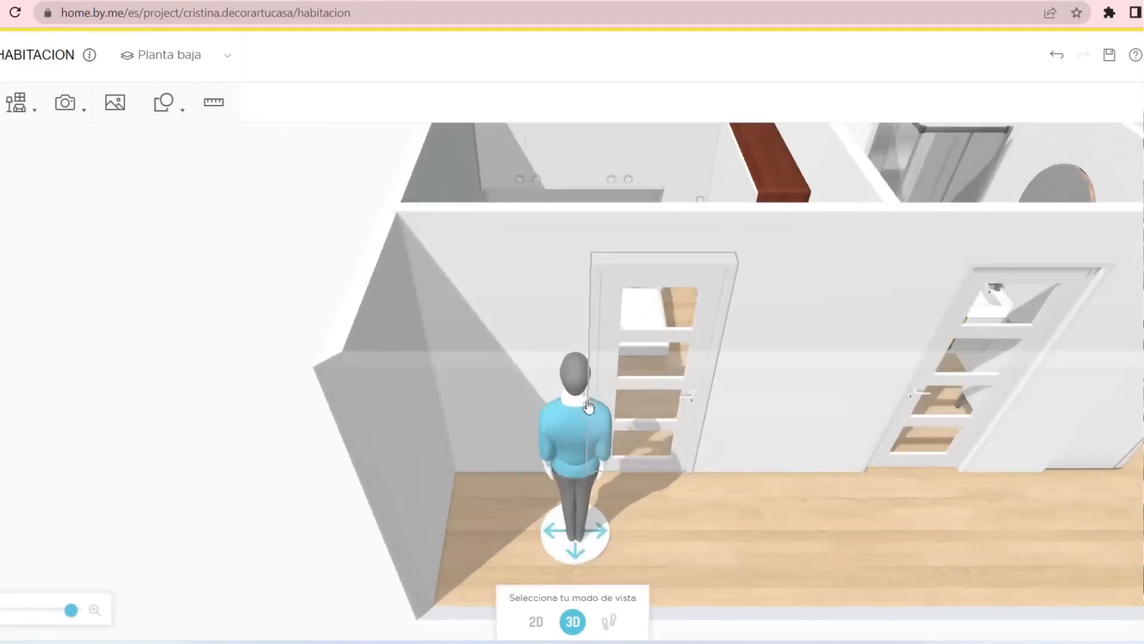
pyautogui.moveTo(600, 371); pyautogui.dragTo(587, 404)
pyautogui.moveTo(566, 341); pyautogui.dragTo(580, 349)
pyautogui.moveTo(659, 287); pyautogui.dragTo(595, 404)
pyautogui.moveTo(769, 452); pyautogui.dragTo(501, 426)
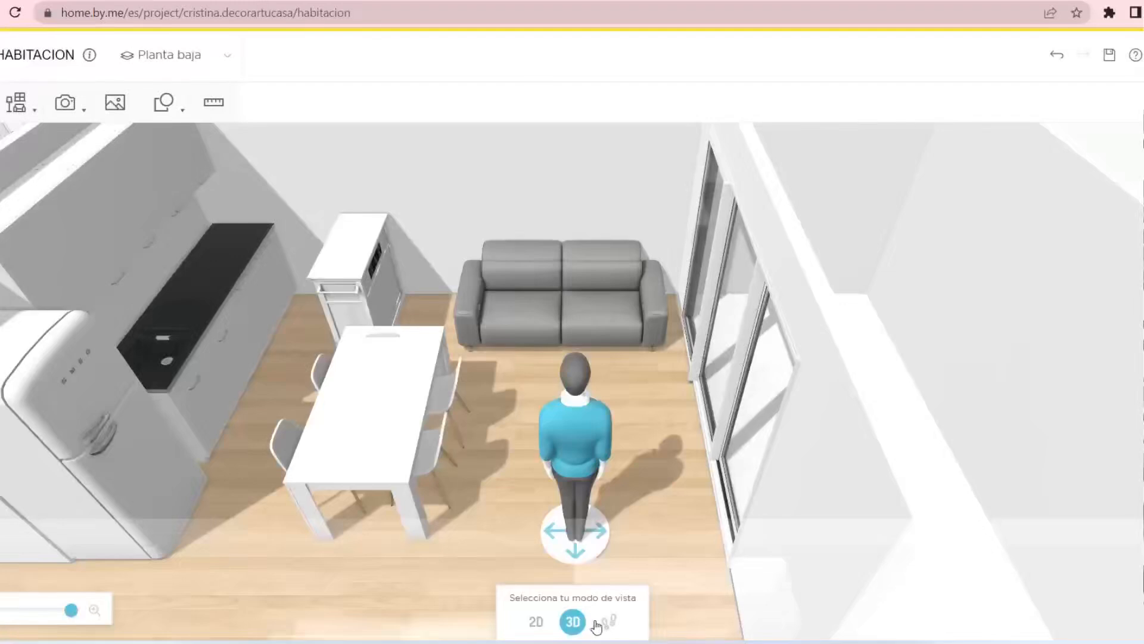
# - Walk through the HABITACION project at eye level, viewing the kitchen, the hallway and the bathroom
pyautogui.click(610, 621)
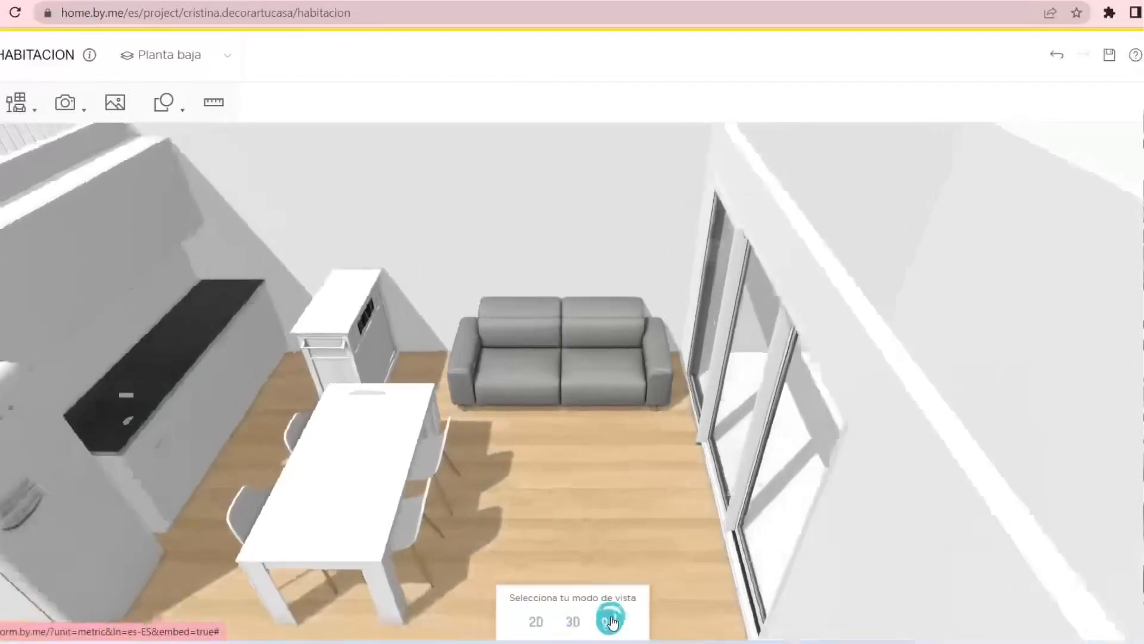
pyautogui.moveTo(774, 316); pyautogui.dragTo(981, 337)
pyautogui.moveTo(623, 317); pyautogui.dragTo(874, 322)
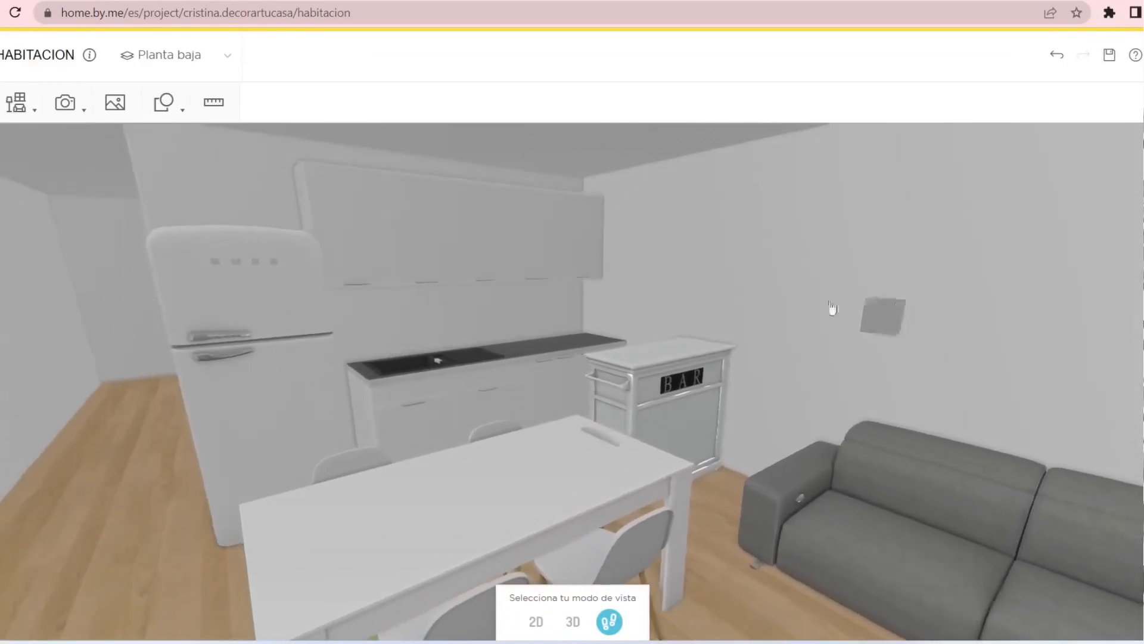
pyautogui.moveTo(638, 274); pyautogui.dragTo(992, 236)
pyautogui.click(519, 427)
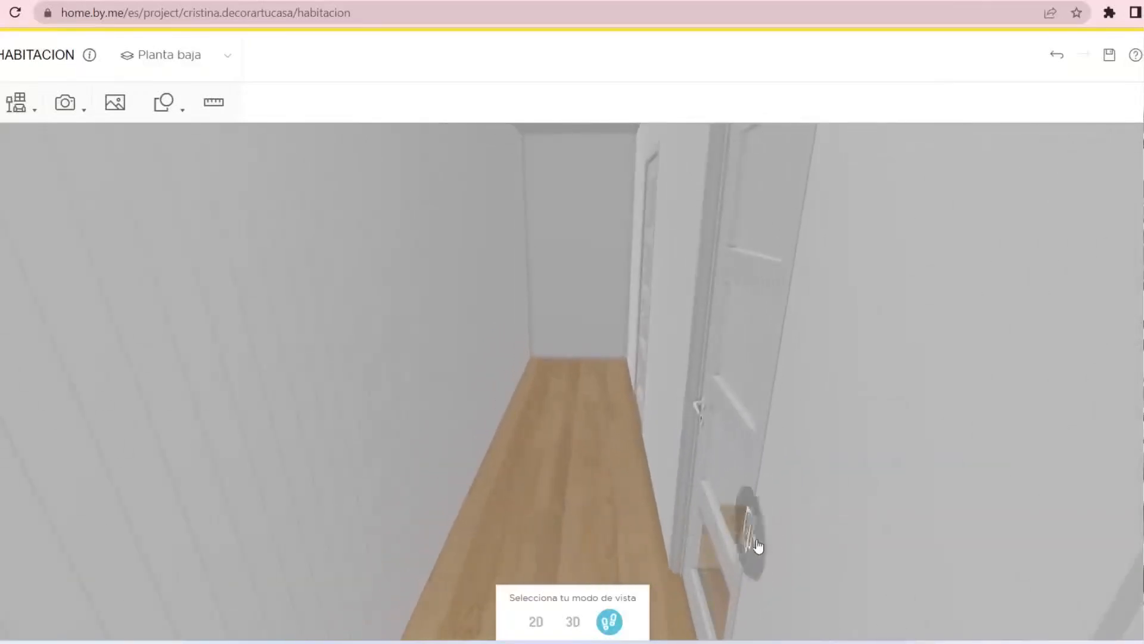
pyautogui.click(733, 548)
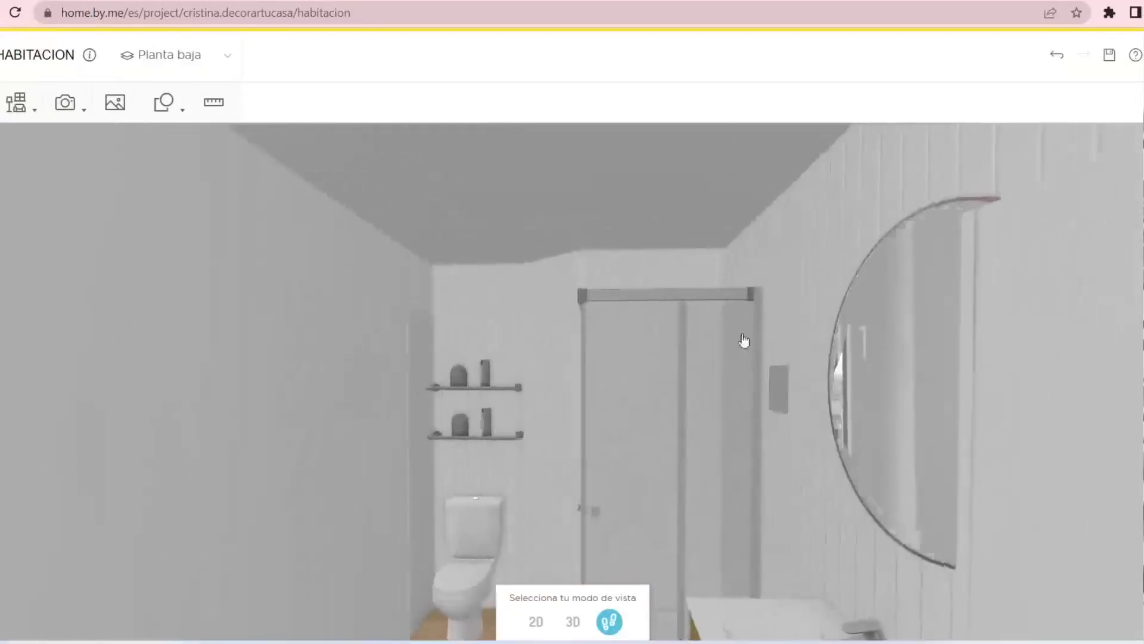
pyautogui.moveTo(700, 374); pyautogui.dragTo(685, 134)
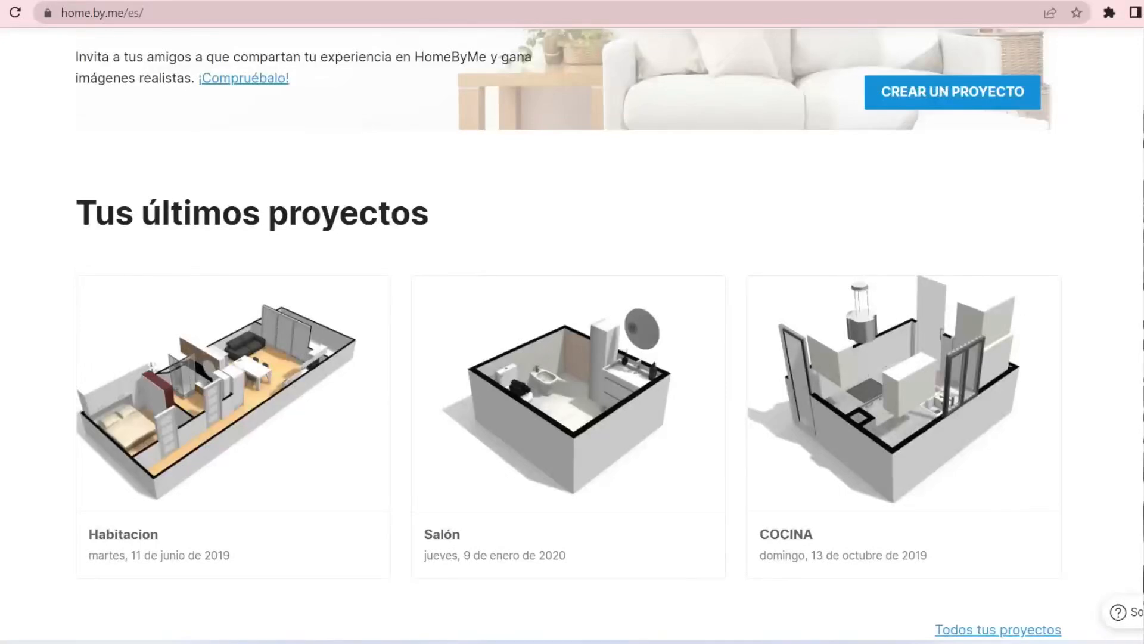
# - View the APARTAMENTO project in 3D from several angles, including the terrace and living room side
pyautogui.scroll(3, 836, 443)
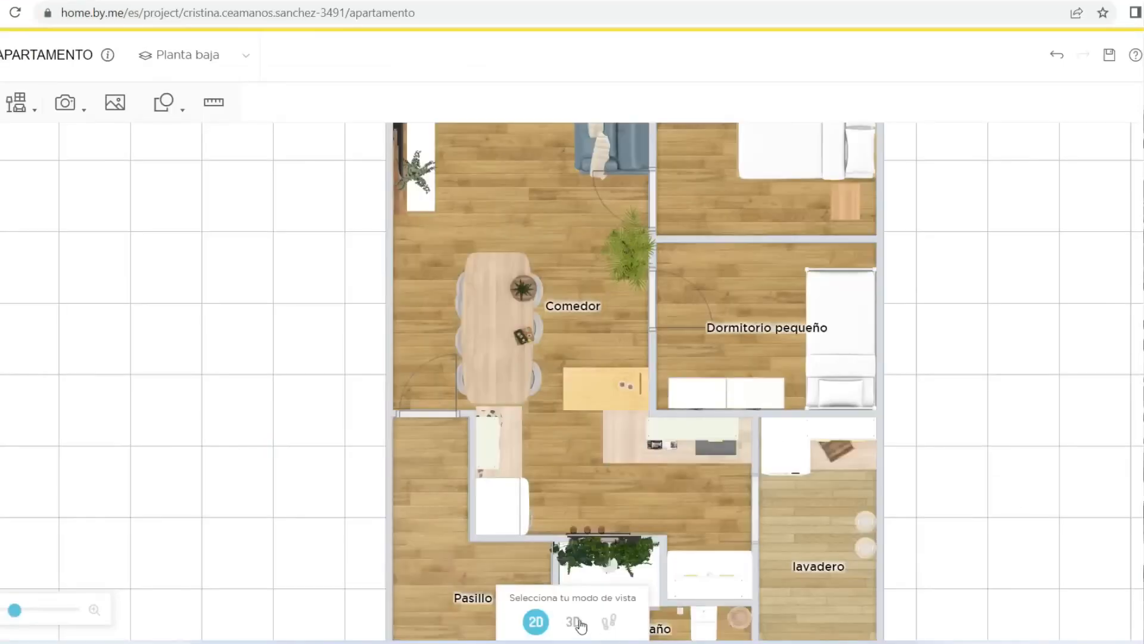
pyautogui.click(576, 624)
pyautogui.moveTo(212, 219); pyautogui.dragTo(427, 214)
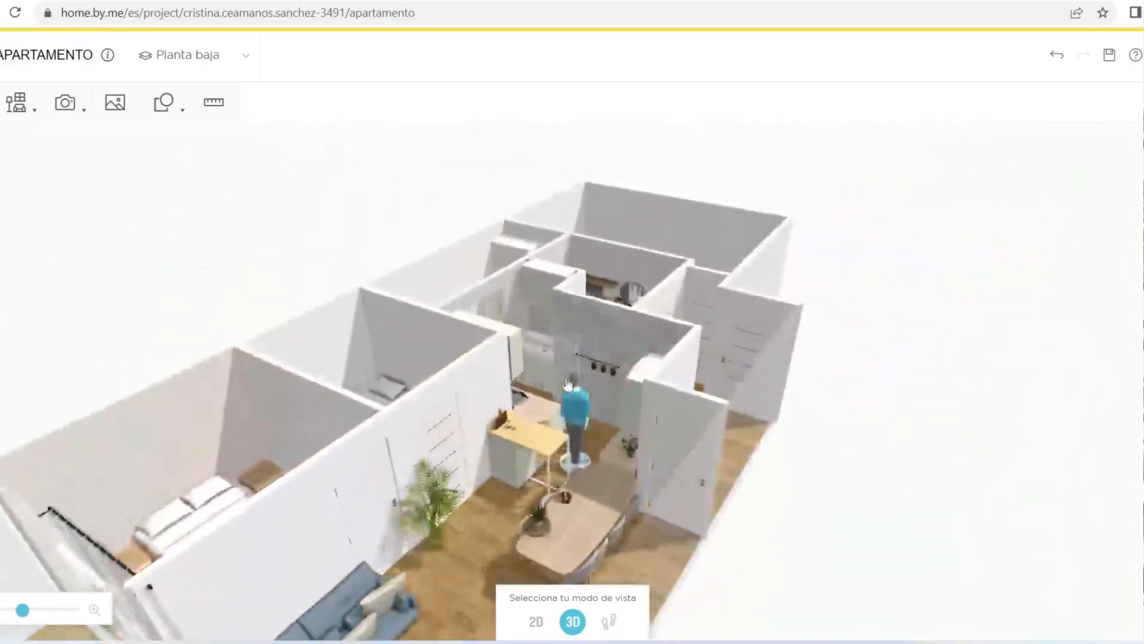
pyautogui.moveTo(544, 440); pyautogui.dragTo(452, 514)
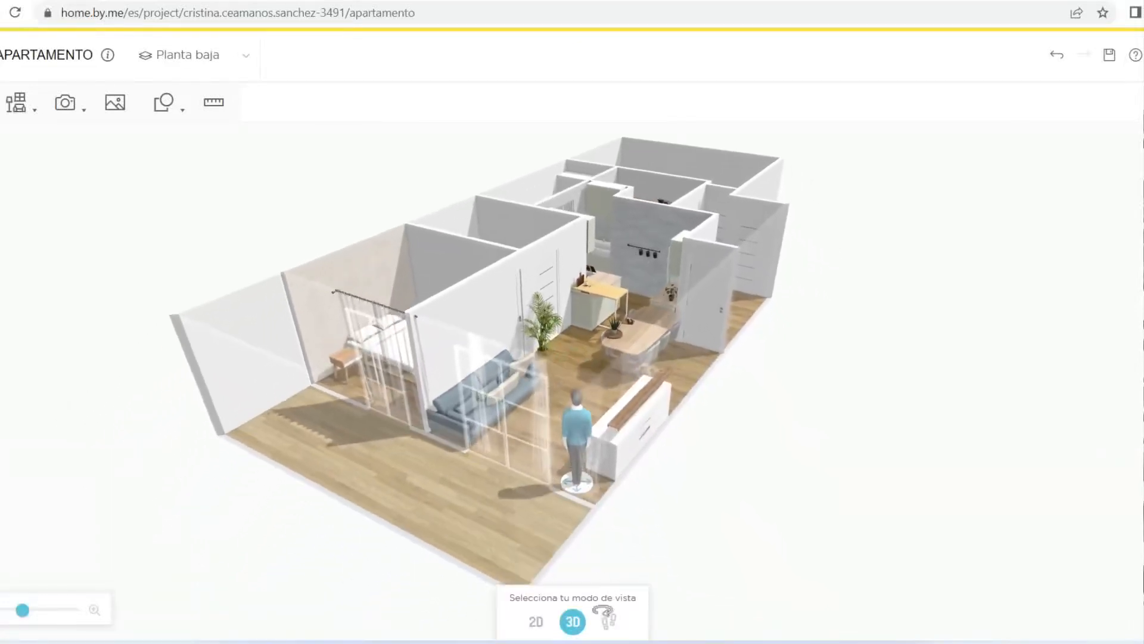
# - Tour the apartment at eye level from the living room past the dining table to the kitchen worktop and glass door
pyautogui.click(609, 622)
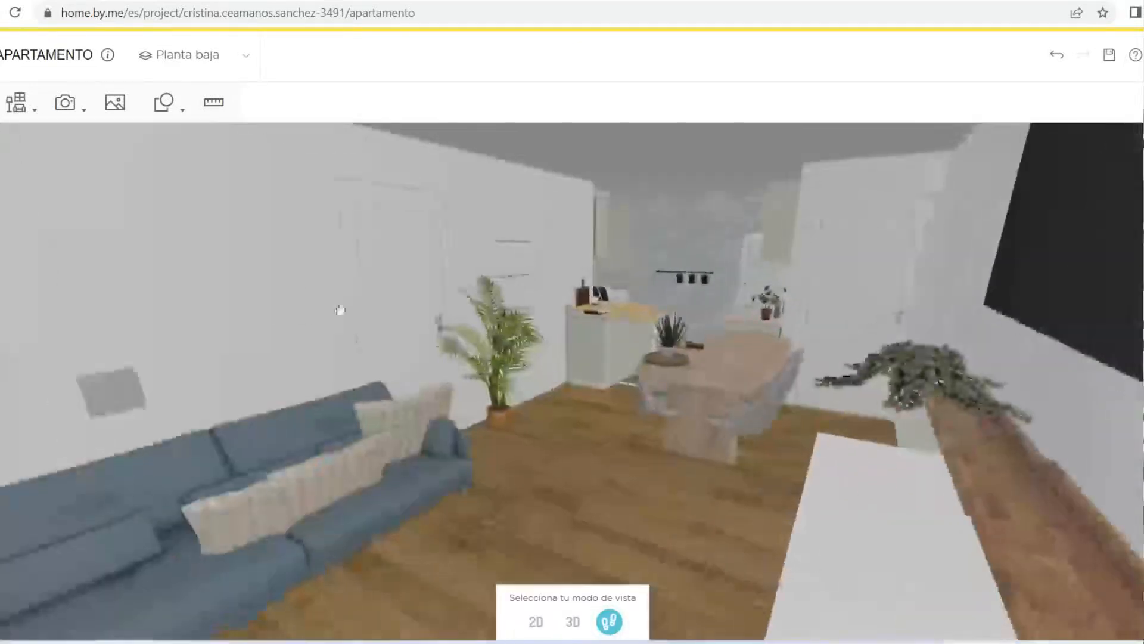
pyautogui.moveTo(553, 237); pyautogui.dragTo(512, 303)
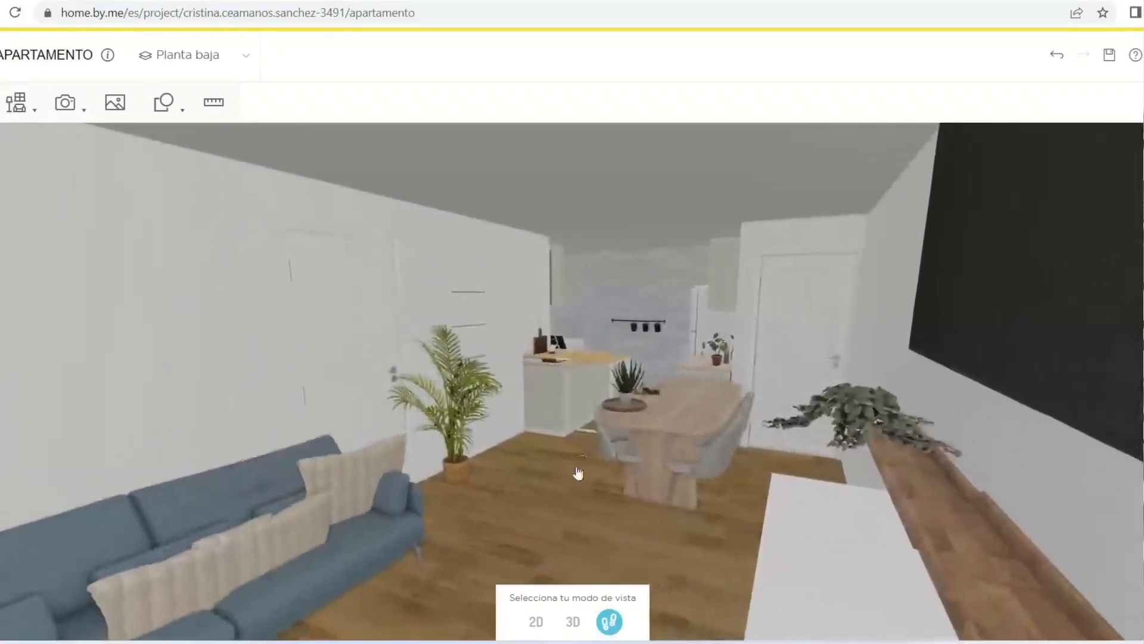
pyautogui.click(578, 473)
pyautogui.moveTo(770, 541); pyautogui.dragTo(621, 534)
pyautogui.click(643, 544)
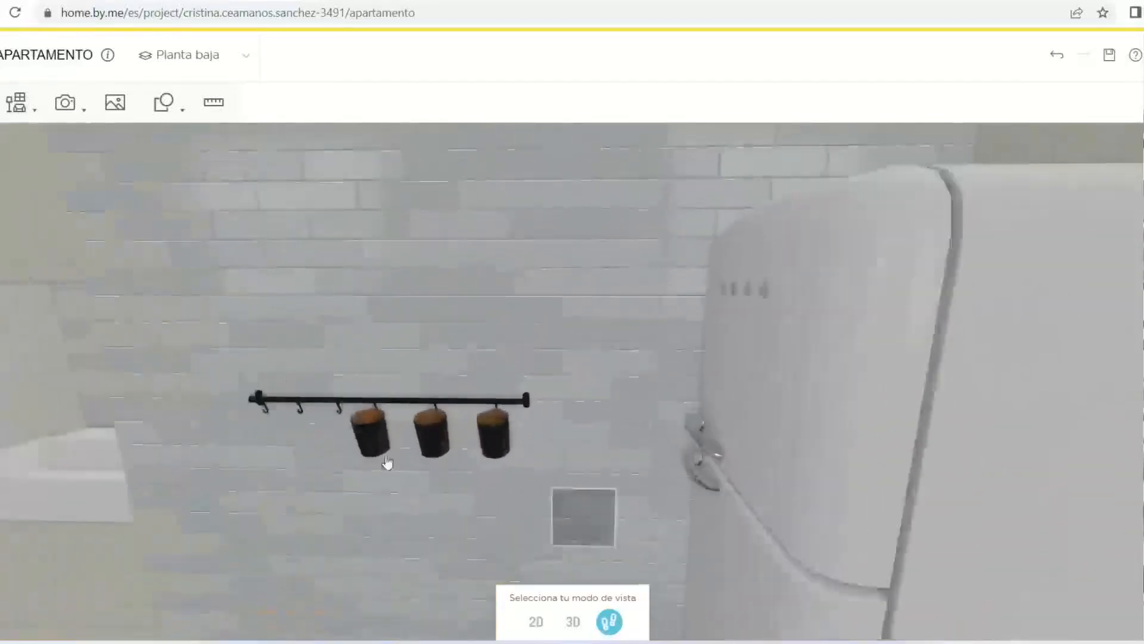
pyautogui.moveTo(288, 427); pyautogui.dragTo(579, 264)
pyautogui.scroll(-3, 414, 344)
pyautogui.moveTo(450, 413); pyautogui.dragTo(578, 341)
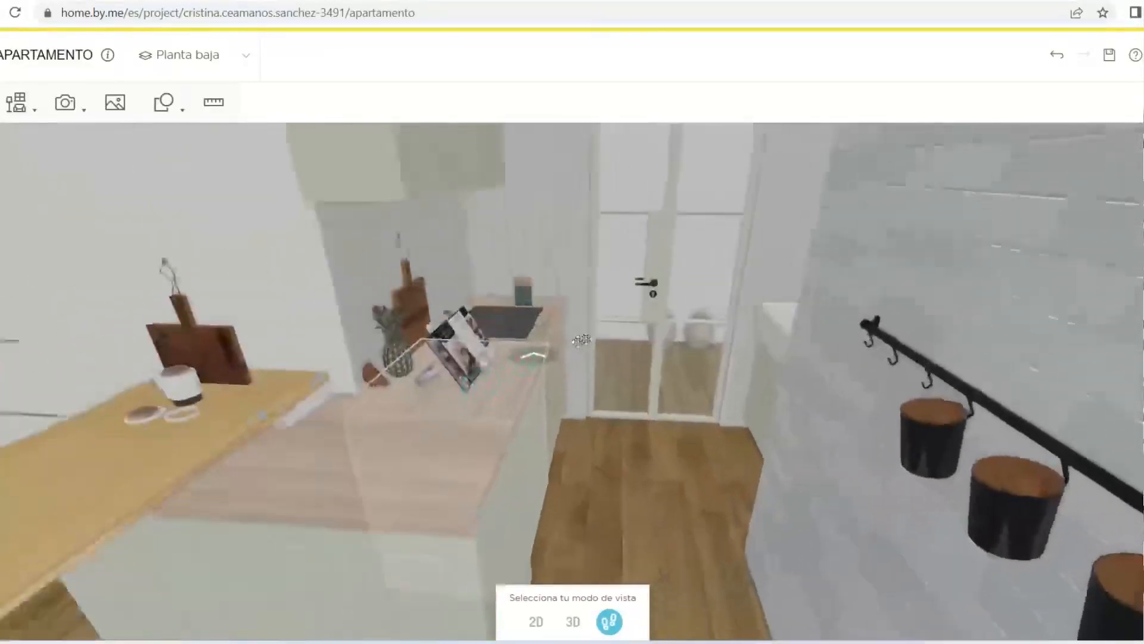
pyautogui.scroll(-3, 498, 399)
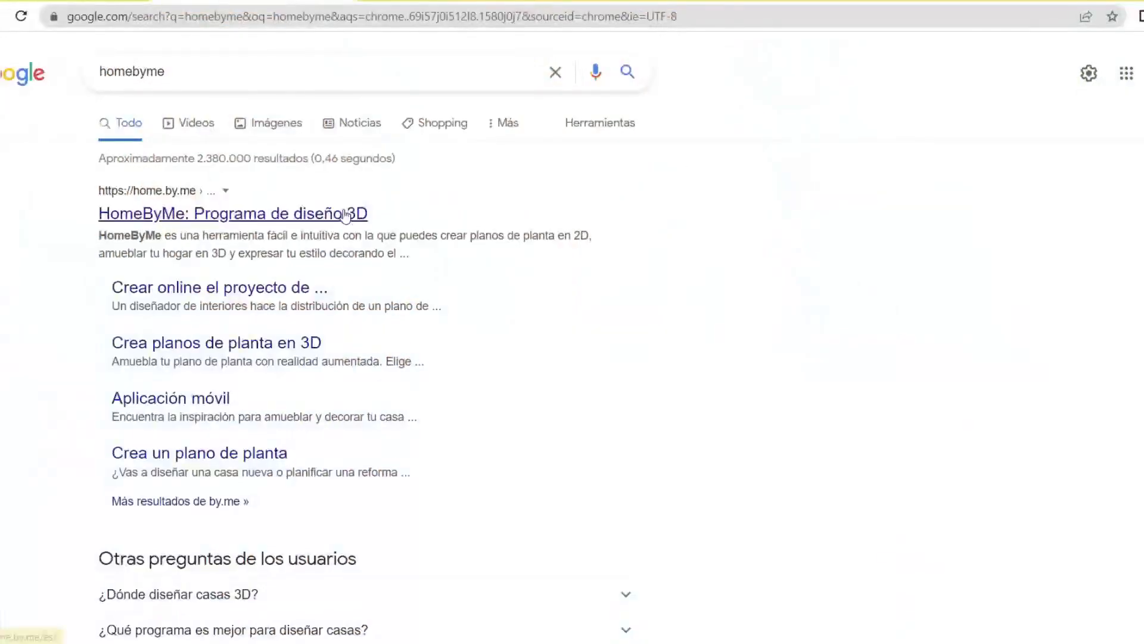
# - Open the HomeByMe website from the search results and accept all cookies
pyautogui.click(346, 214)
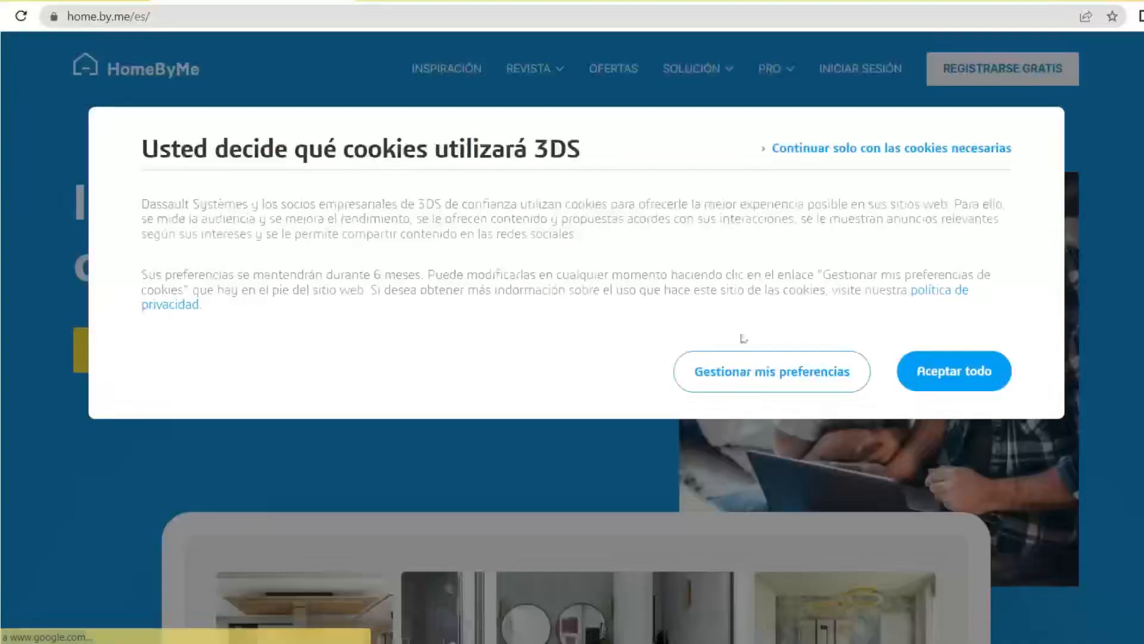
pyautogui.click(938, 368)
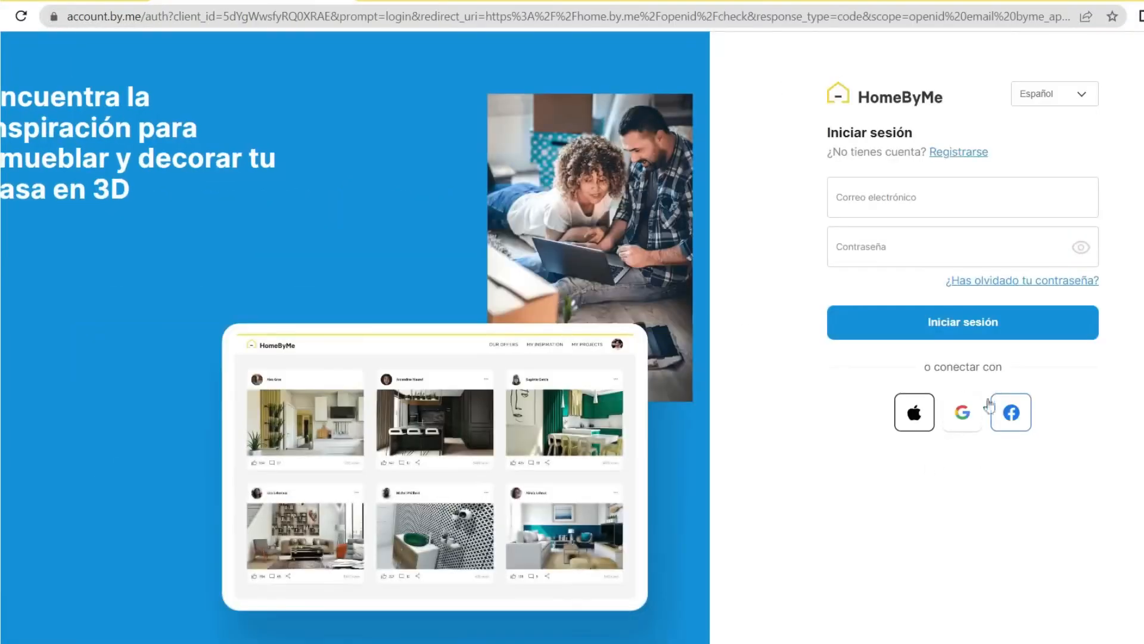
# - Set up the project PRUEBA as a house renovation, drawn room by room without a 2D plan as a model
pyautogui.click(756, 575)
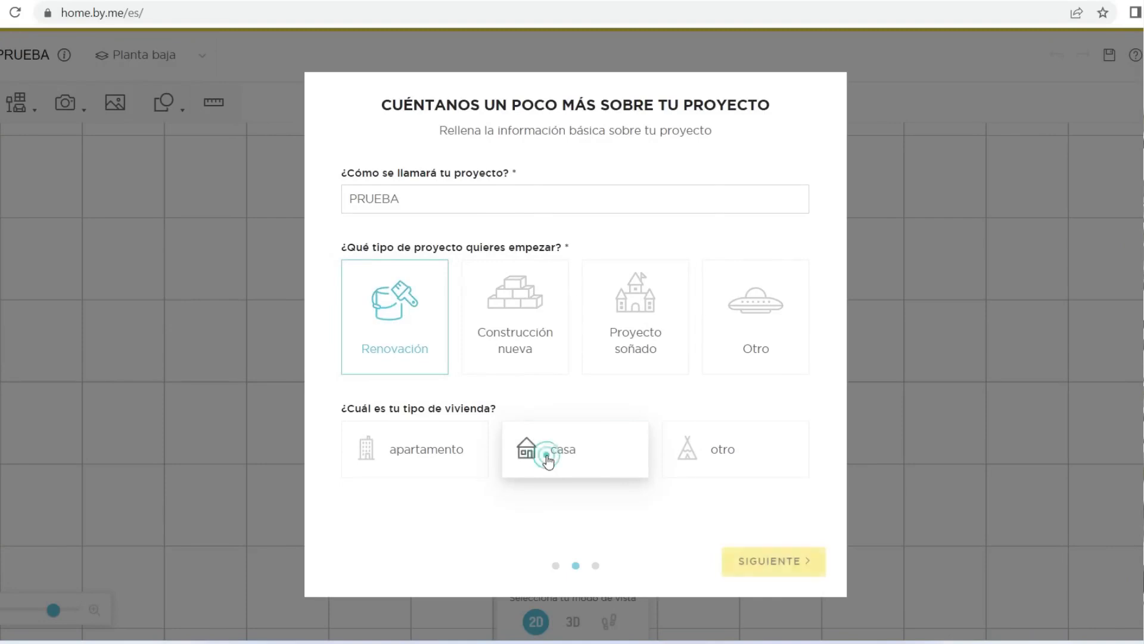
pyautogui.click(775, 565)
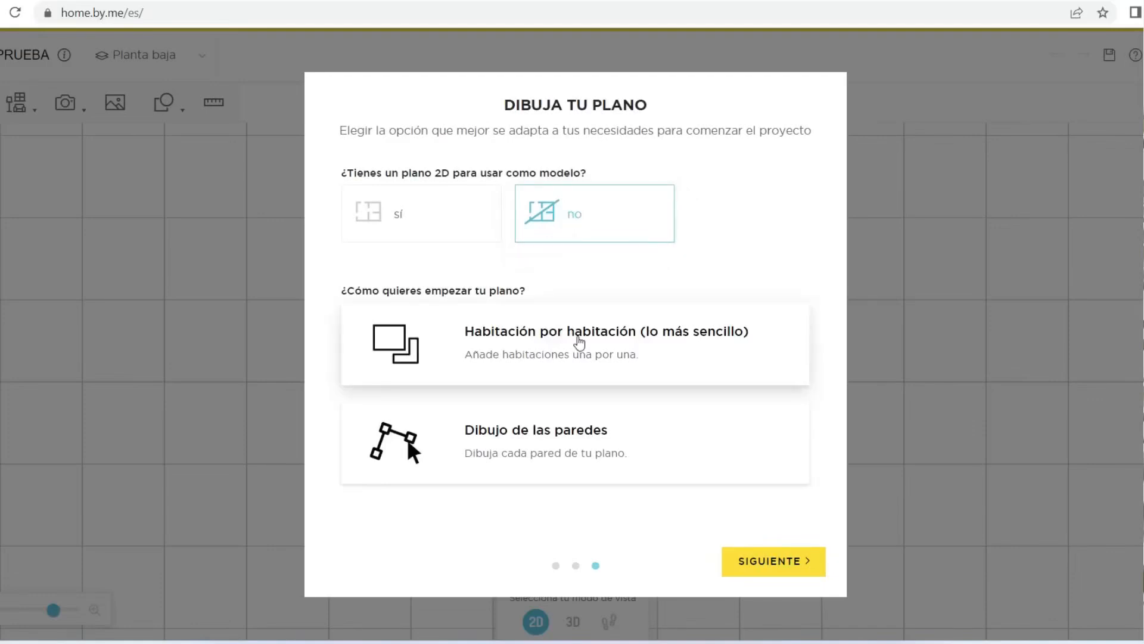
pyautogui.click(579, 343)
# - Create a square 10.0 m² room of type Baño
pyautogui.click(614, 454)
pyautogui.click(631, 152)
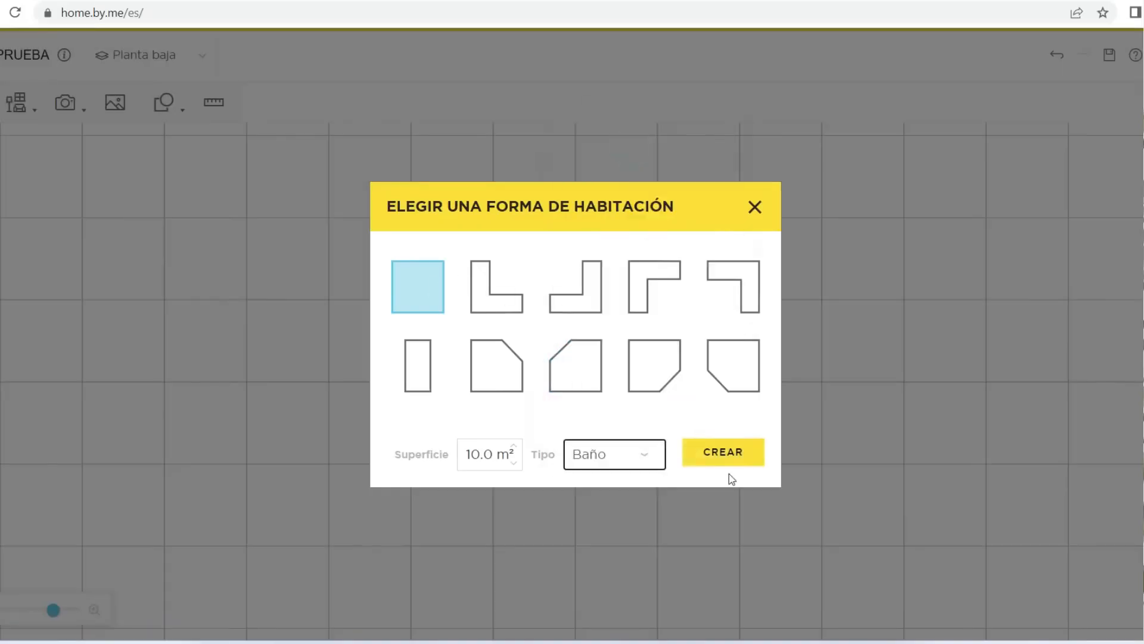
pyautogui.click(723, 454)
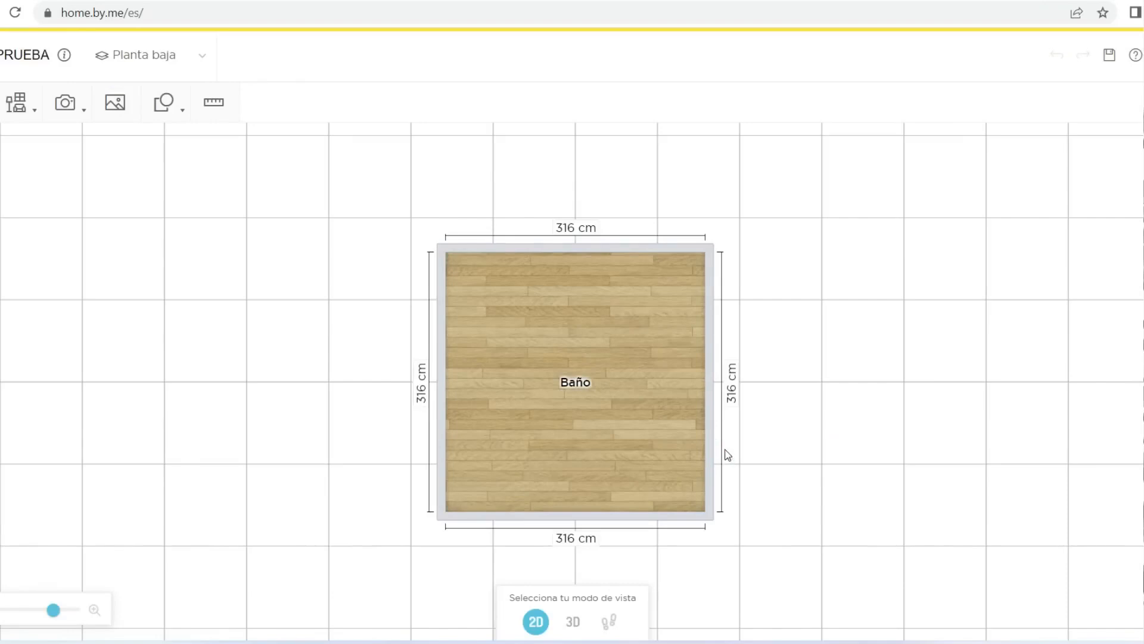
# - Resize the bathroom to about 210 by 294 cm by moving its walls and view it in 3D
pyautogui.scroll(3, 666, 441)
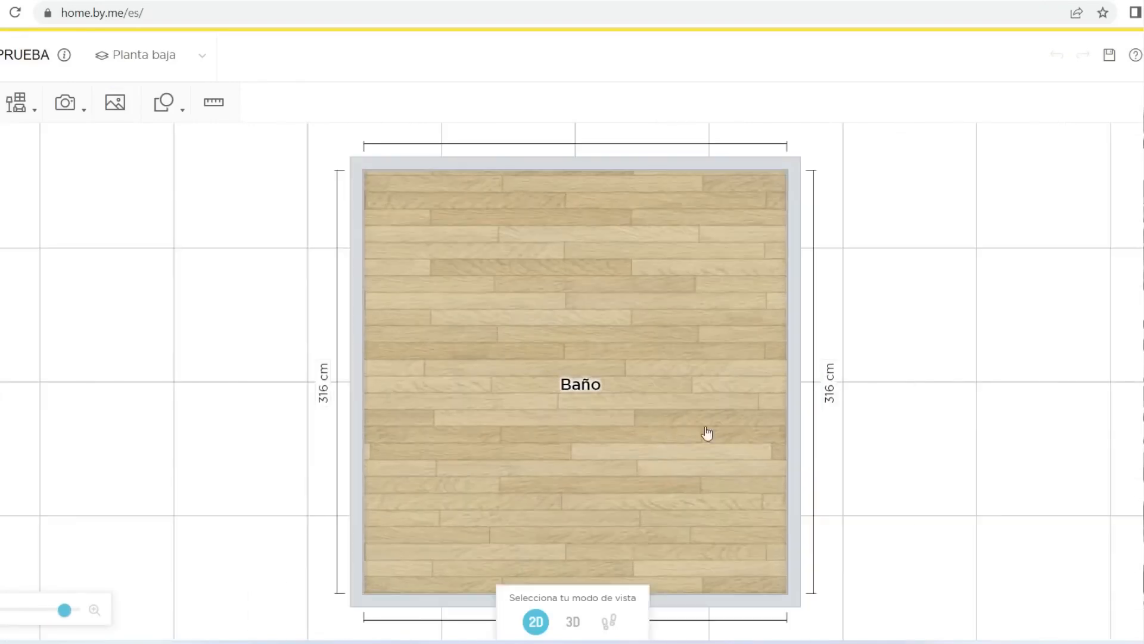
pyautogui.moveTo(796, 315); pyautogui.dragTo(629, 315)
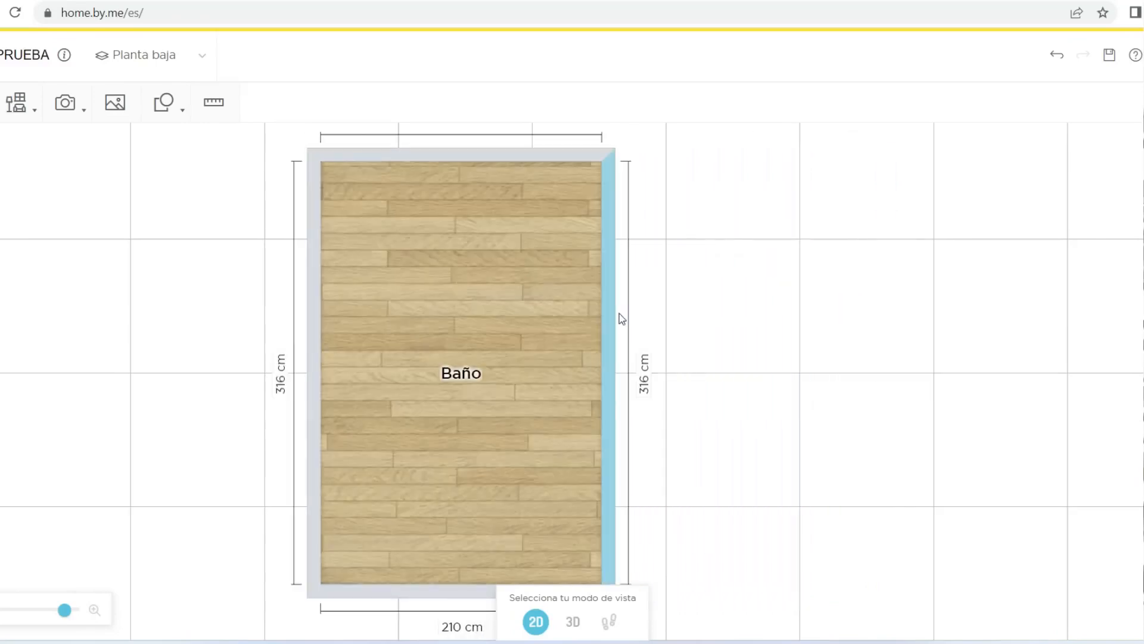
pyautogui.moveTo(505, 164)
pyautogui.mouseDown()
pyautogui.moveTo(483, 321)
pyautogui.moveTo(501, 186)
pyautogui.mouseUp()
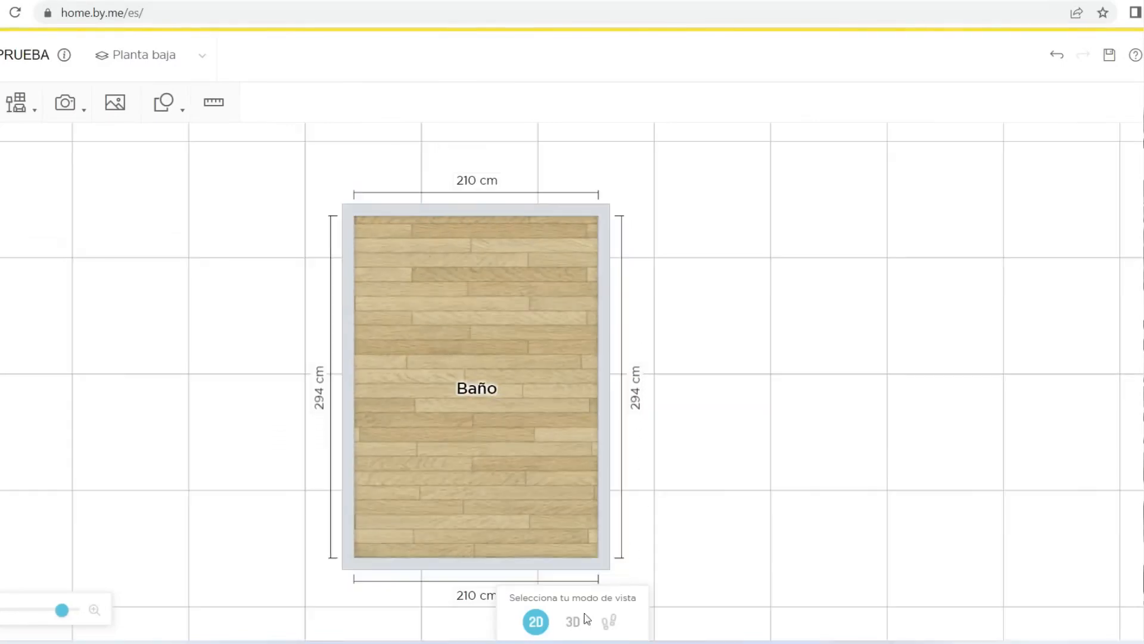
pyautogui.click(573, 626)
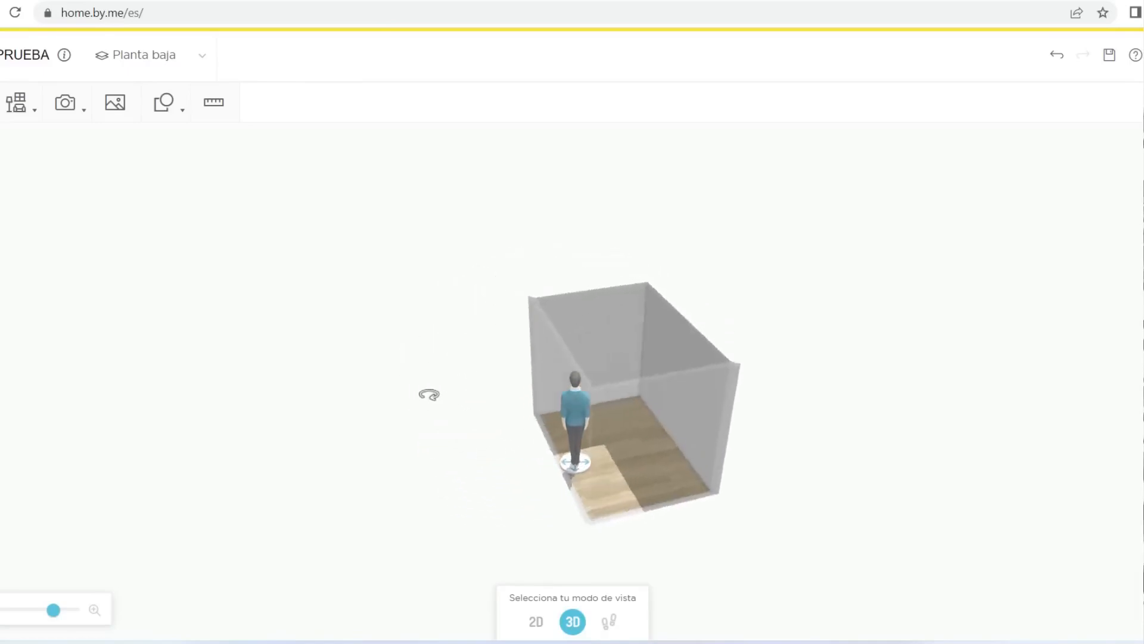
pyautogui.moveTo(378, 429); pyautogui.dragTo(430, 453)
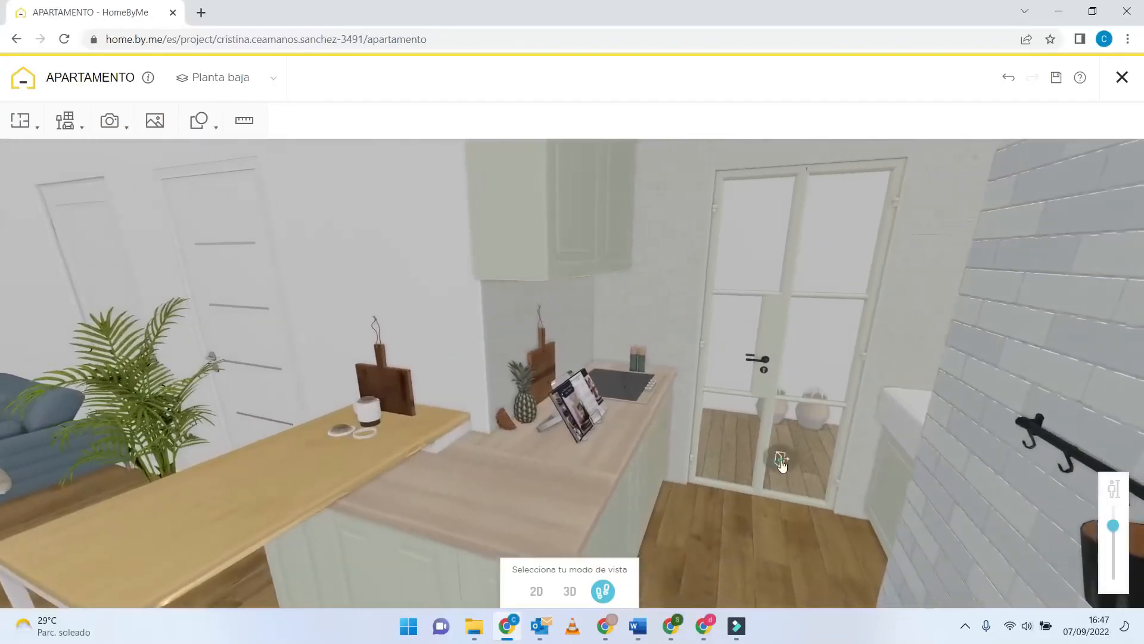
# - Walk through the apartment's glass kitchen door and look around the laundry room and its cabinets
pyautogui.click(783, 459)
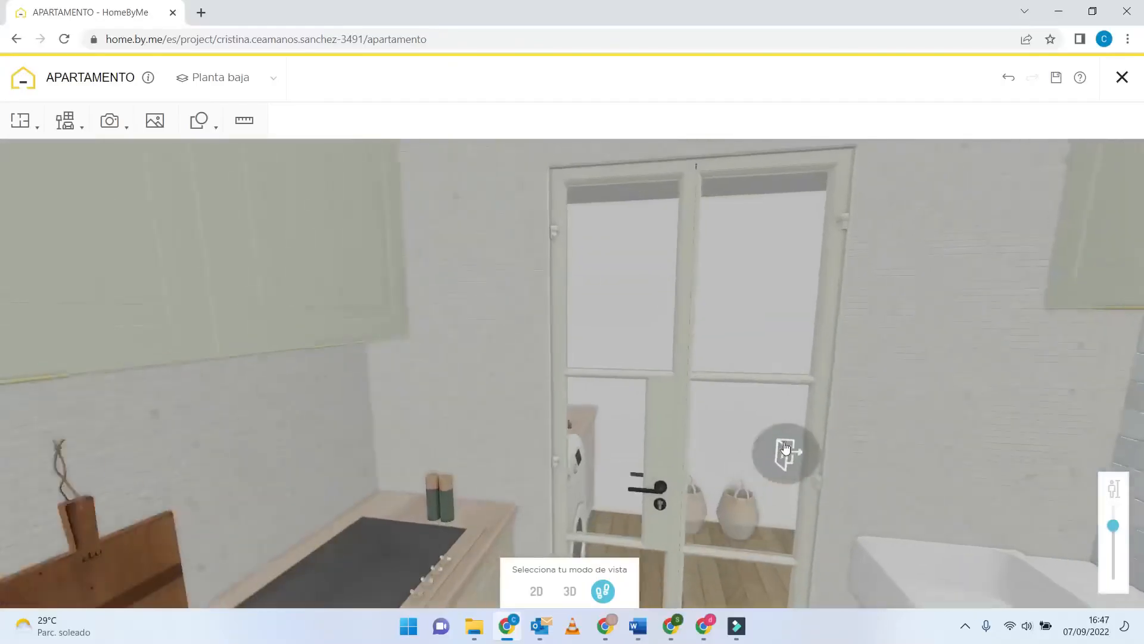
pyautogui.click(785, 448)
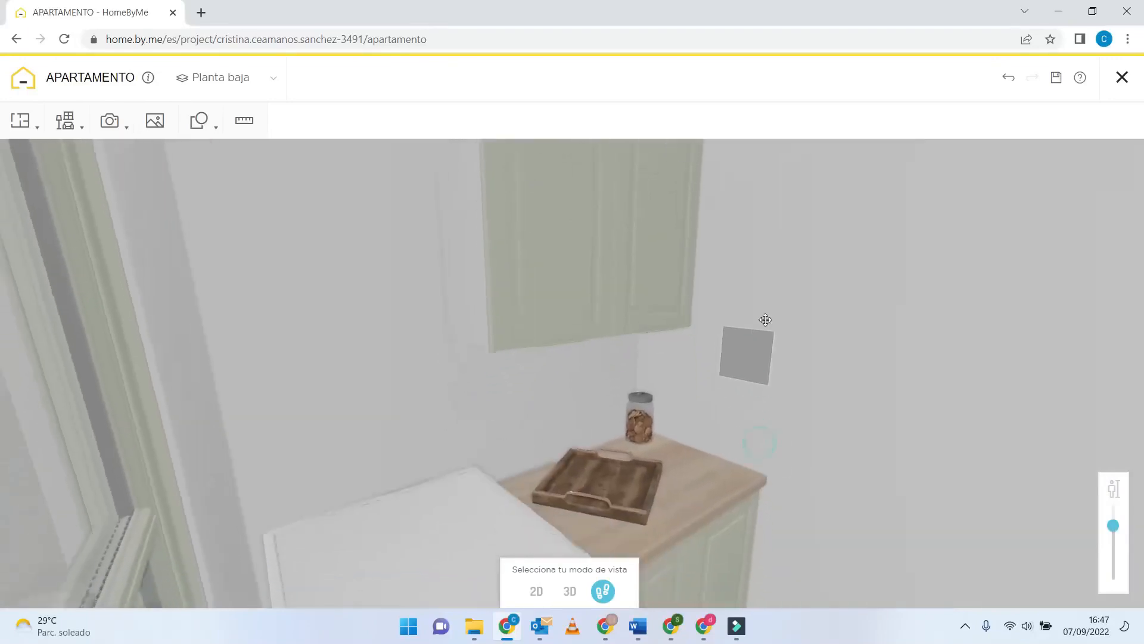
pyautogui.moveTo(765, 321); pyautogui.dragTo(788, 253)
pyautogui.moveTo(761, 477); pyautogui.dragTo(879, 322)
pyautogui.moveTo(503, 343); pyautogui.dragTo(662, 350)
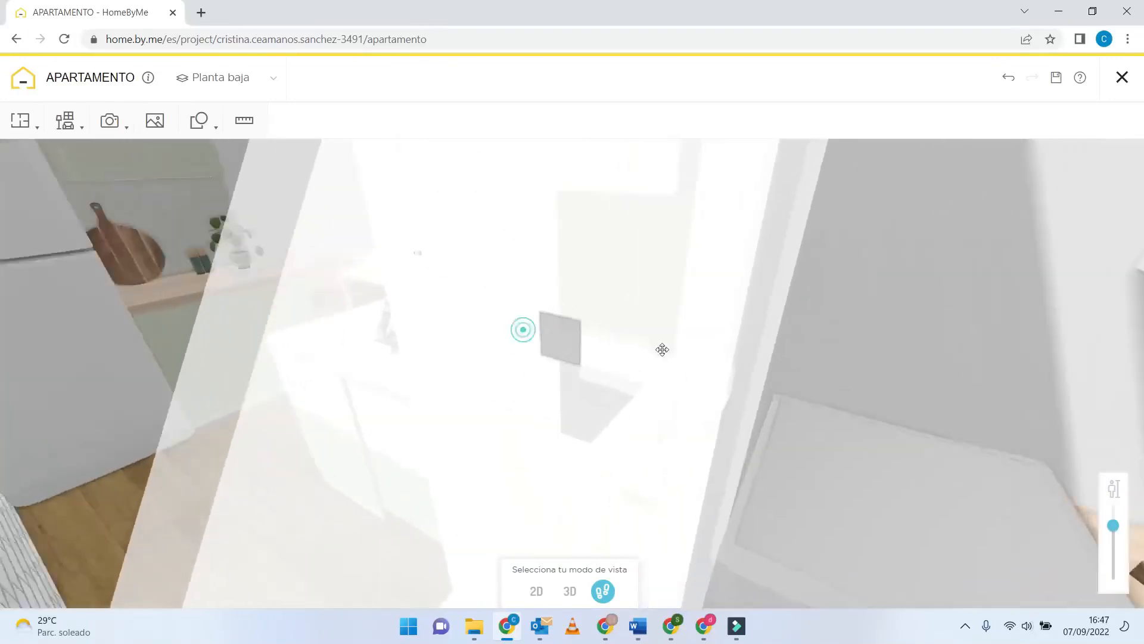
pyautogui.click(536, 591)
pyautogui.moveTo(779, 519); pyautogui.dragTo(869, 427)
pyautogui.moveTo(884, 296); pyautogui.dragTo(883, 518)
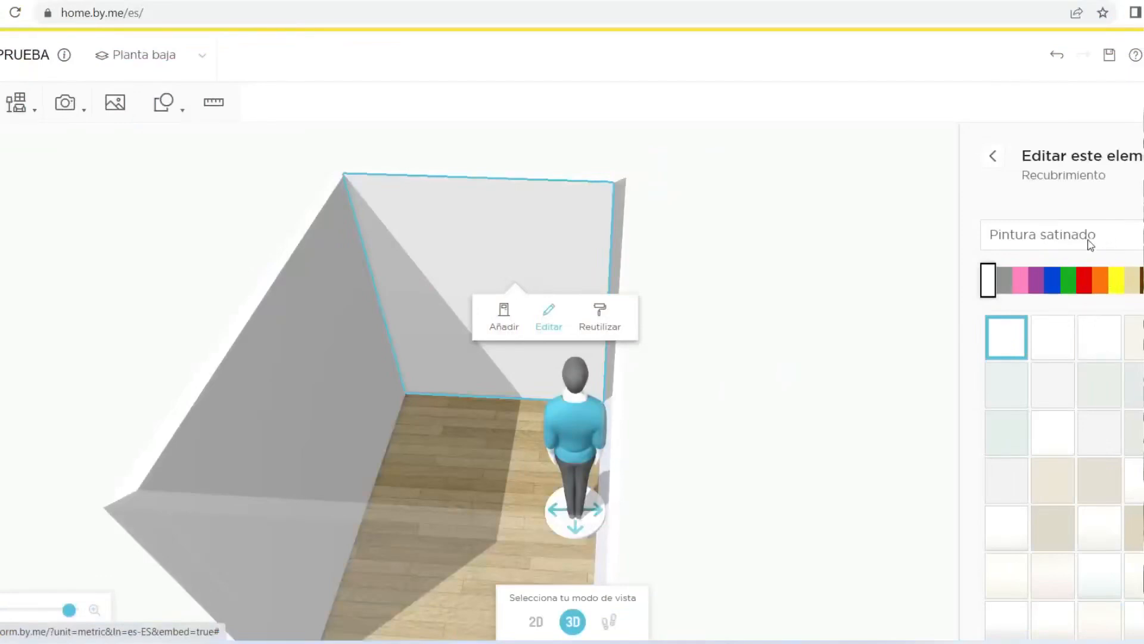
# - Try Azulejo de pared coverings on the bathroom's back wall, including the Artistic Tile design
pyautogui.click(1142, 236)
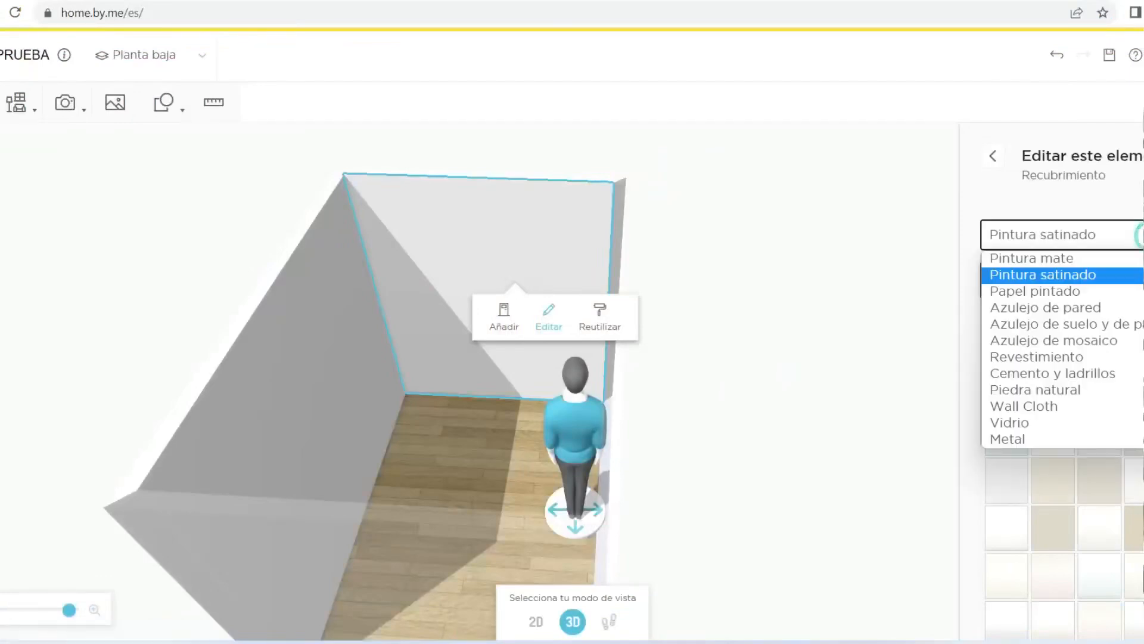
pyautogui.click(1075, 310)
pyautogui.click(1017, 354)
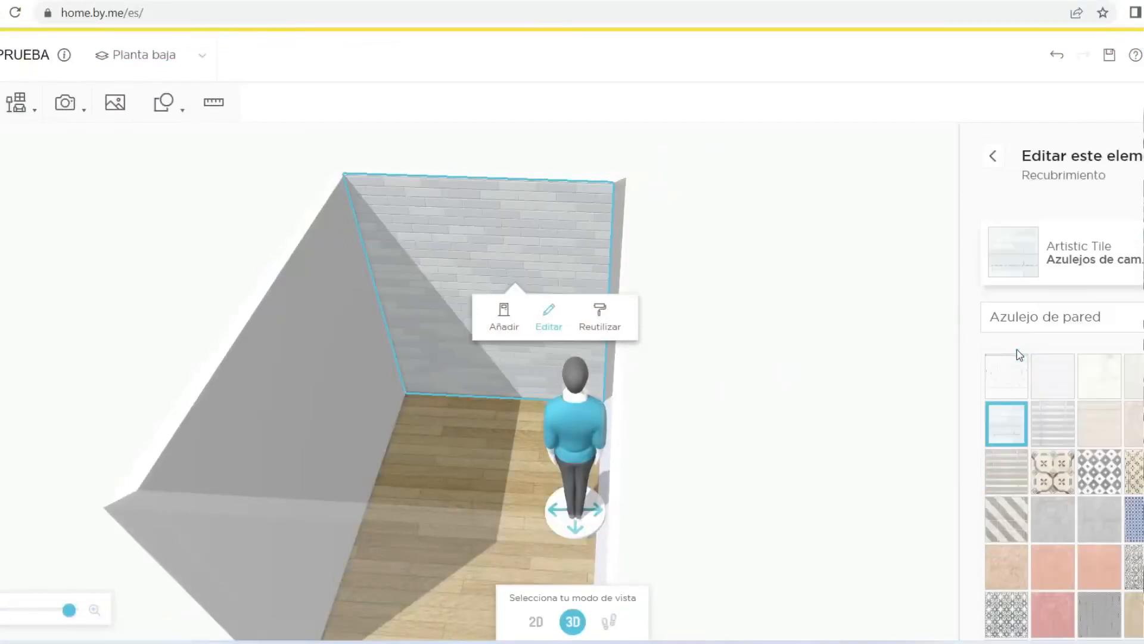
pyautogui.click(1053, 374)
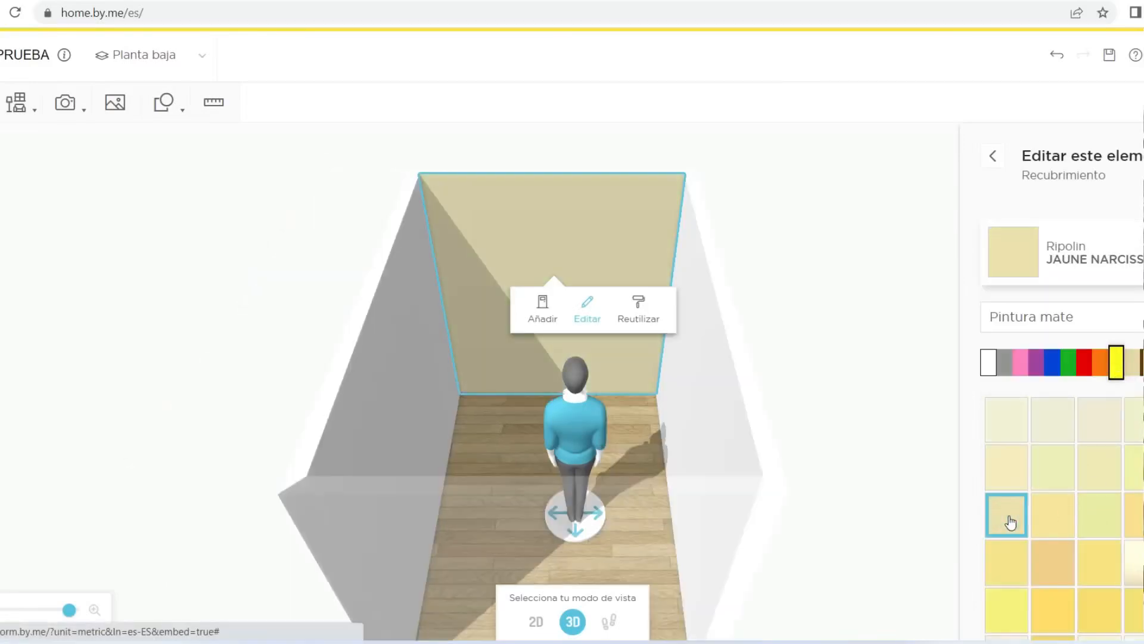
# - Cover the bathroom's back wall with Wall Cloth, trying the horse and bird patterns and choosing the grey-blue figure pattern
pyautogui.click(1031, 317)
pyautogui.click(1058, 488)
pyautogui.click(1053, 420)
pyautogui.click(1052, 436)
pyautogui.scroll(3, 664, 459)
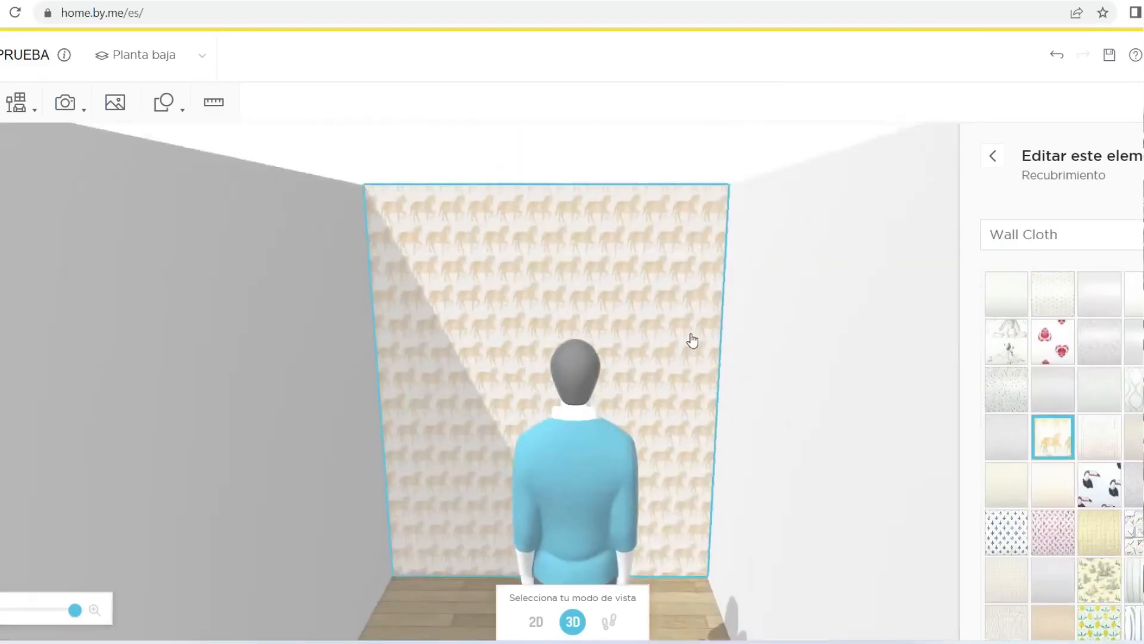
pyautogui.click(1099, 487)
pyautogui.scroll(-6, 1114, 511)
pyautogui.click(1098, 308)
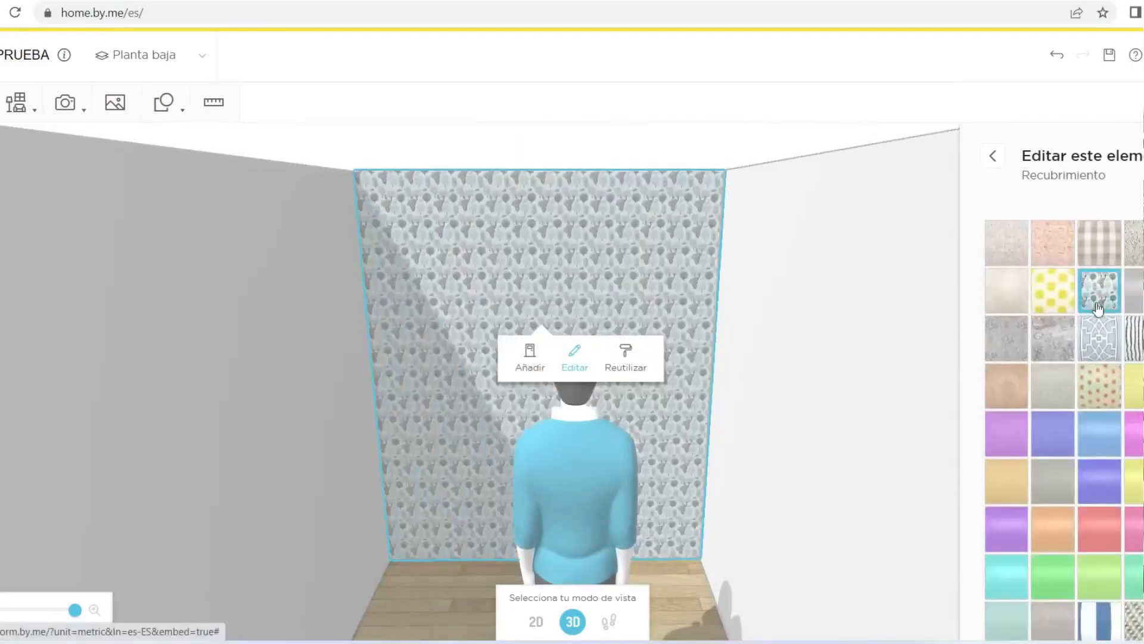
# - Try further Wall Cloth patterns on the bathroom's back wall, including the black bear pattern
pyautogui.scroll(-5, 1106, 437)
pyautogui.click(1105, 495)
pyautogui.click(1006, 582)
pyautogui.moveTo(913, 550); pyautogui.dragTo(846, 468)
pyautogui.scroll(-6, 1064, 429)
pyautogui.click(1007, 427)
pyautogui.scroll(-10, 1013, 429)
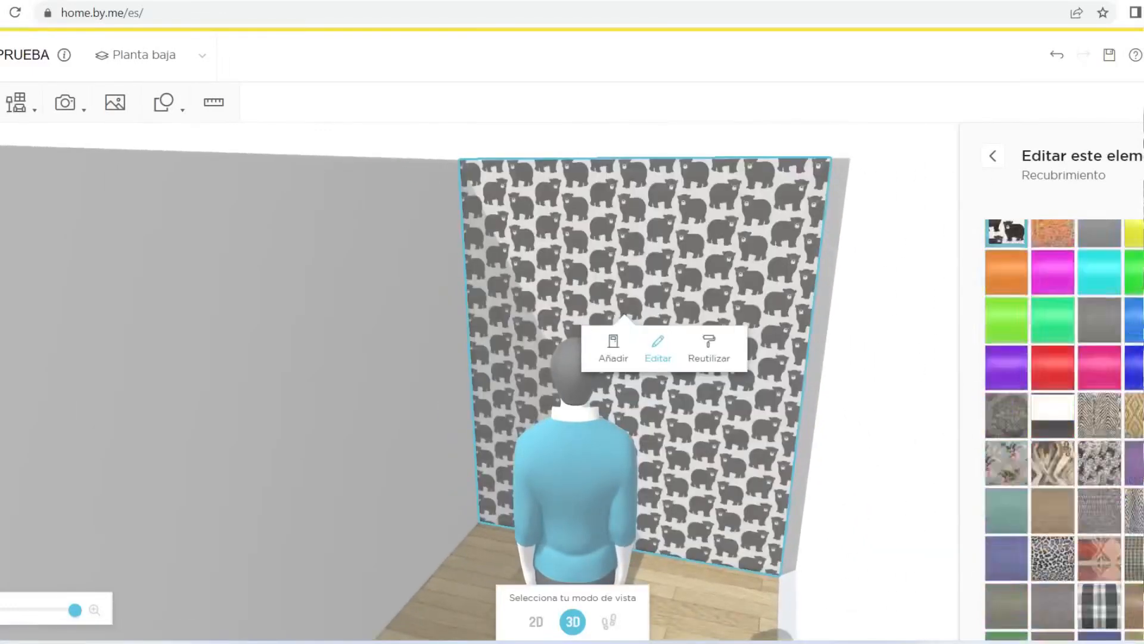
# - Try a Vidrio covering and patterned tiles on the back wall, including the grey-and-white diamond design
pyautogui.scroll(10, 1067, 417)
pyautogui.click(1067, 235)
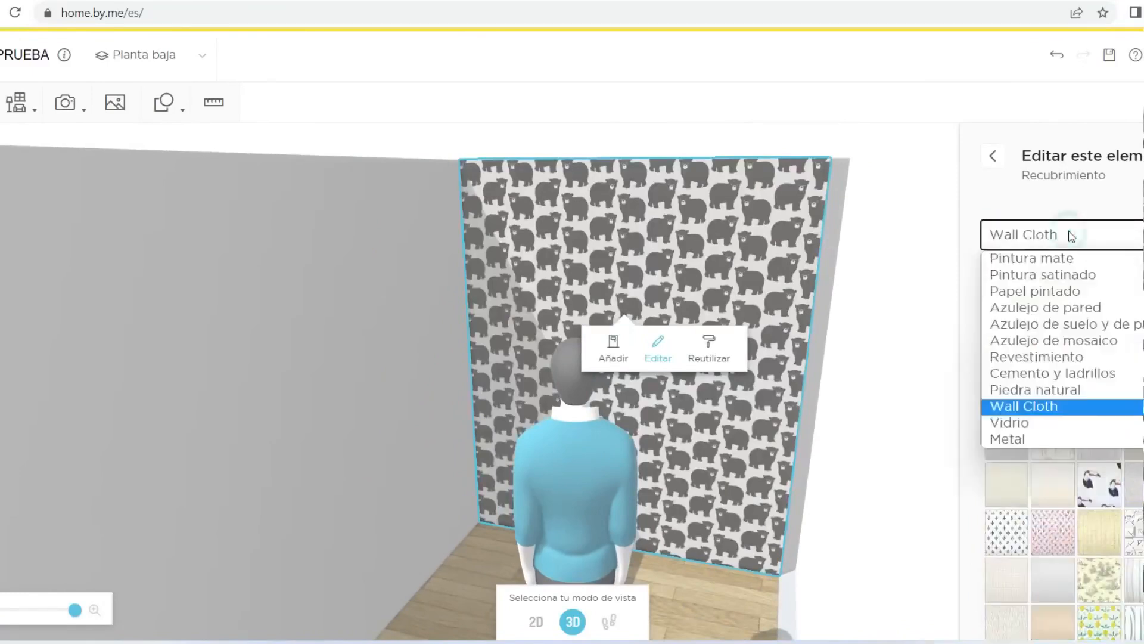
pyautogui.click(1039, 424)
pyautogui.click(1063, 305)
pyautogui.click(1072, 238)
pyautogui.click(1037, 298)
pyautogui.click(1102, 402)
pyautogui.scroll(-5, 1107, 602)
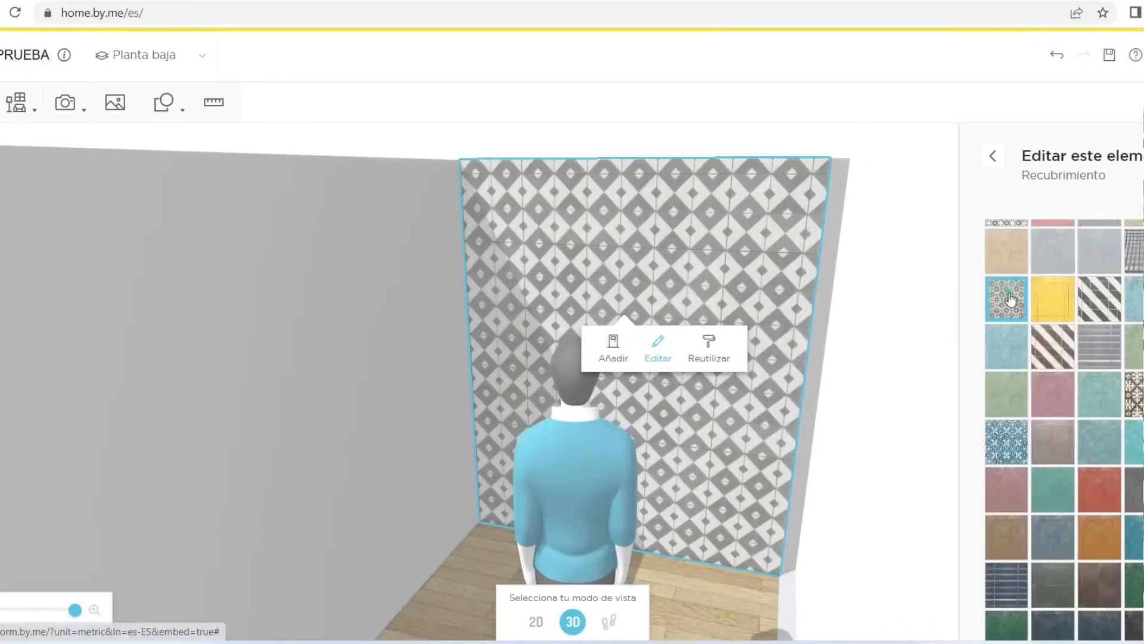
pyautogui.click(1009, 301)
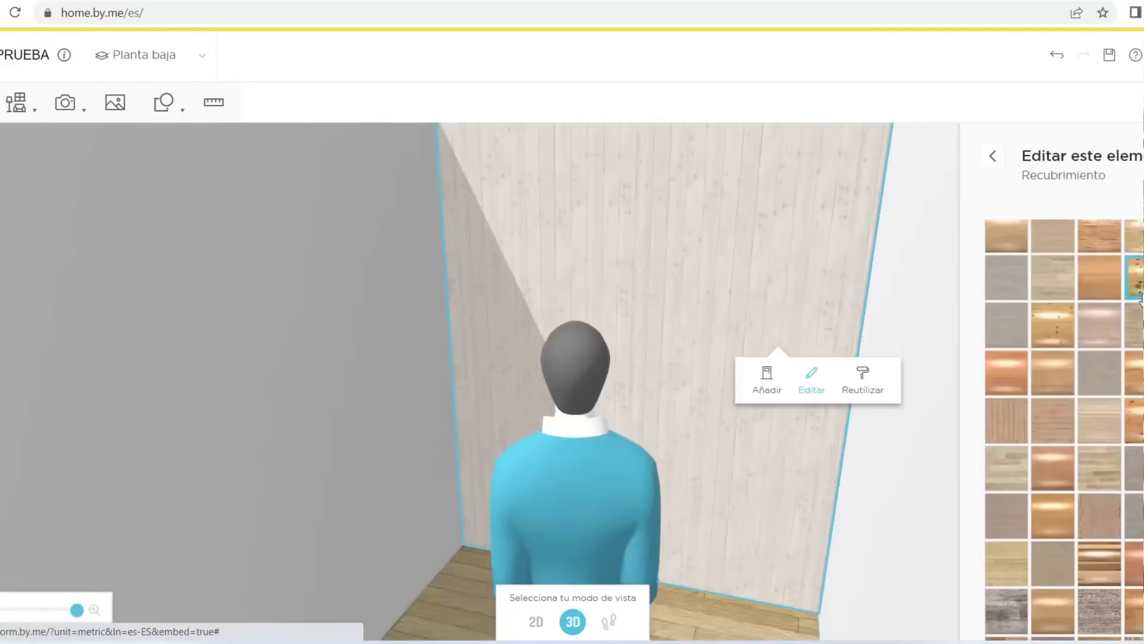
# - Try several wood-finish coverings on the bathroom's back wall
pyautogui.click(1136, 287)
pyautogui.scroll(-3, 1095, 417)
pyautogui.click(1136, 291)
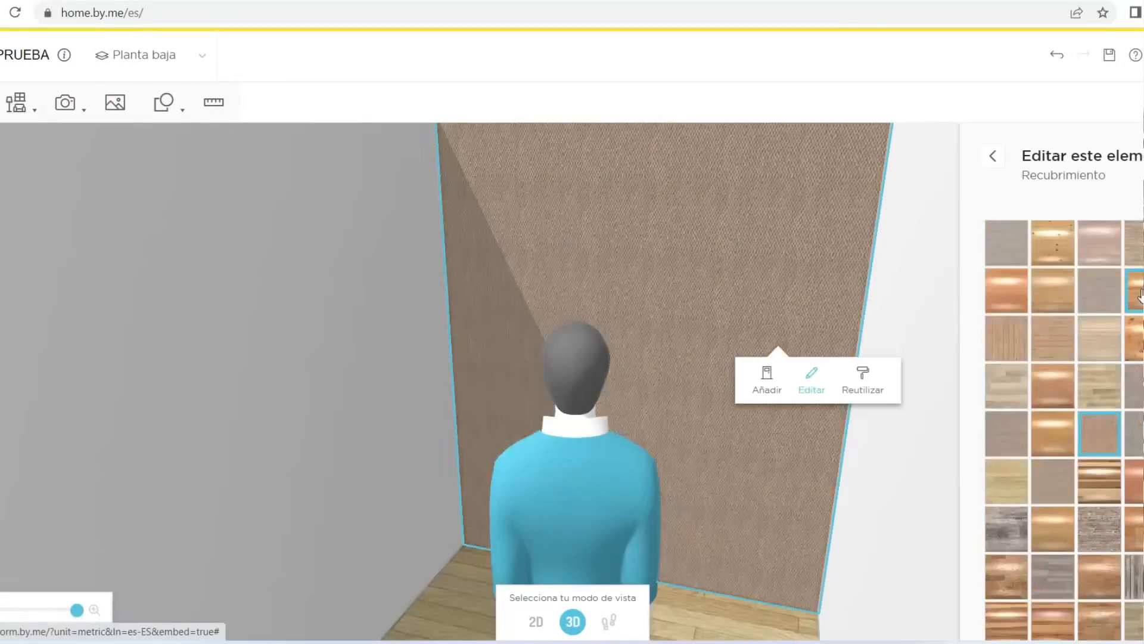
pyautogui.scroll(5, 912, 295)
# - Look around the bathroom's walls and floor in first-person view and return to the 3D view
pyautogui.click(612, 622)
pyautogui.moveTo(912, 309); pyautogui.dragTo(713, 217)
pyautogui.moveTo(733, 442); pyautogui.dragTo(792, 156)
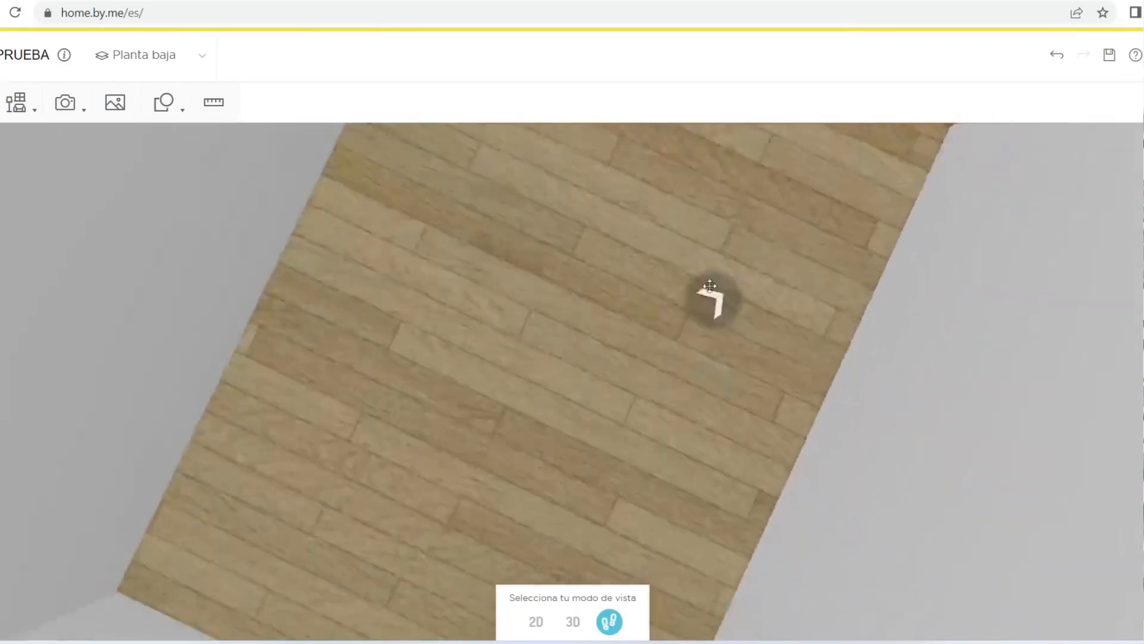
pyautogui.moveTo(714, 298); pyautogui.dragTo(651, 596)
pyautogui.click(573, 623)
# - Cover the back wall with the white hexagonal tile from the Azulejo de suelo y de pared category
pyautogui.scroll(2, 576, 353)
pyautogui.scroll(3, 575, 353)
pyautogui.click(636, 244)
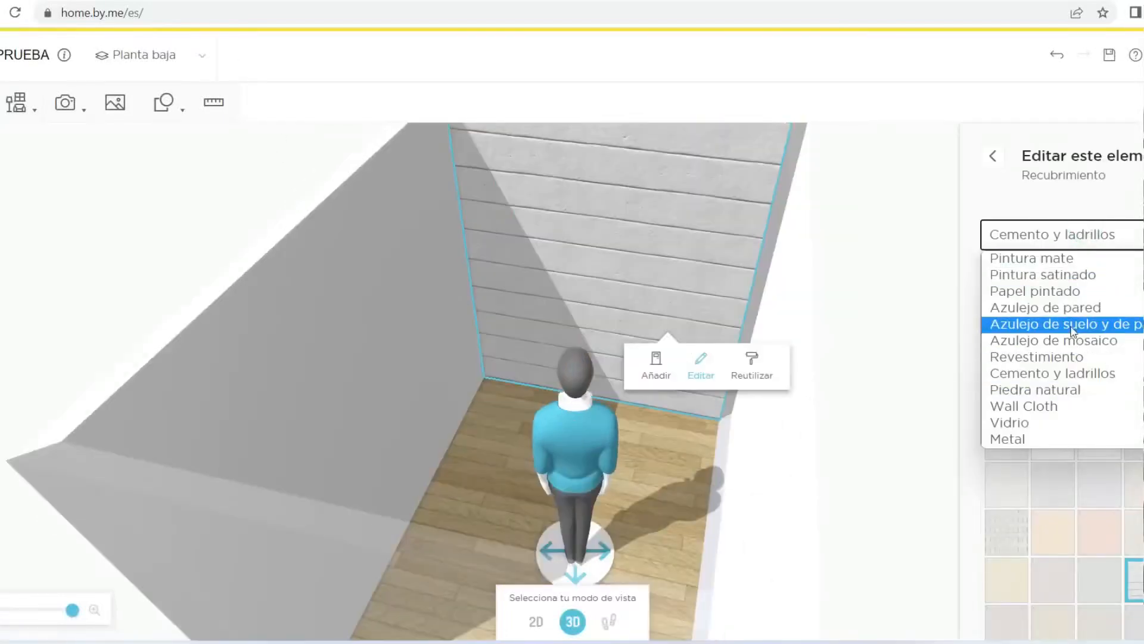
pyautogui.click(1072, 330)
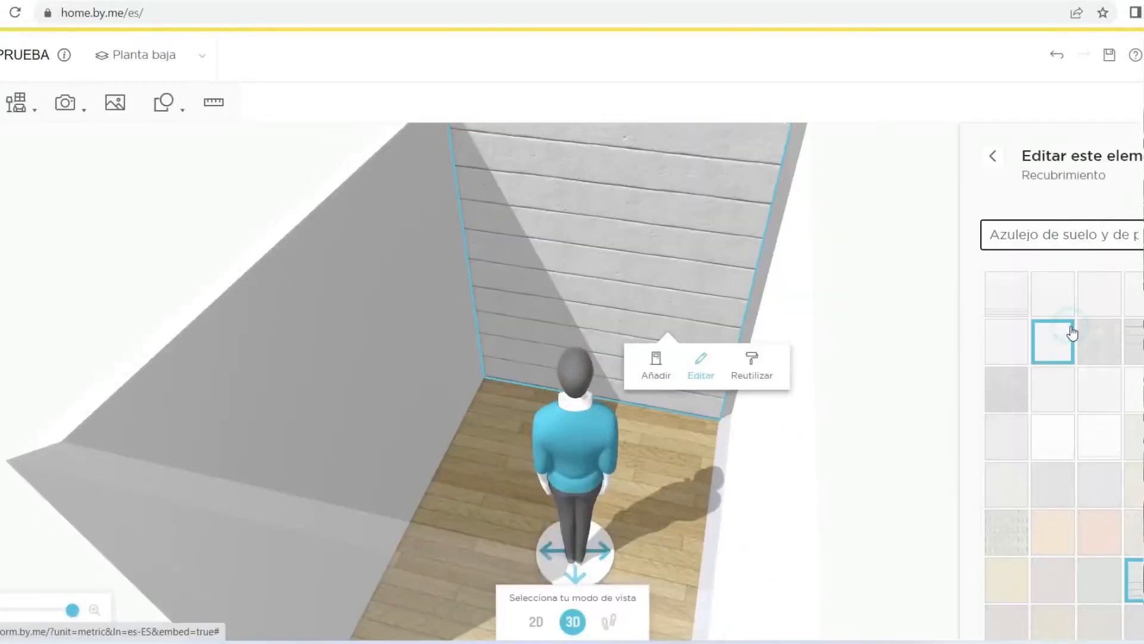
pyautogui.click(1098, 299)
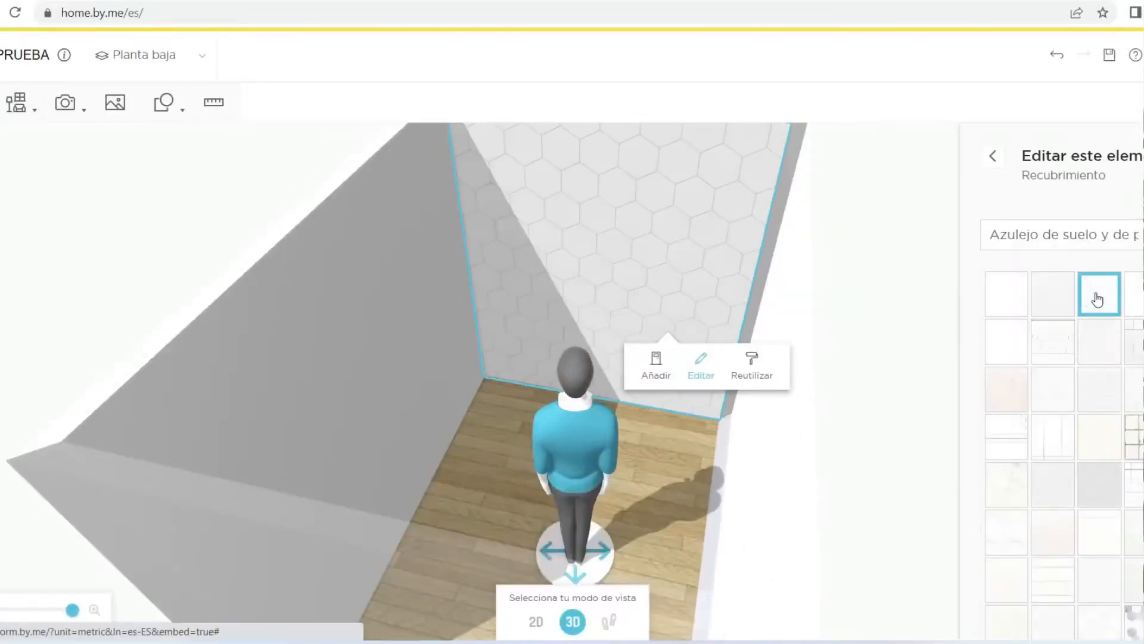
# - Cover the long wall adjoining the hexagon-tiled wall with the grey patterned hexagonal tile
pyautogui.moveTo(837, 356)
pyautogui.mouseDown()
pyautogui.moveTo(861, 356)
pyautogui.moveTo(853, 333)
pyautogui.moveTo(825, 344)
pyautogui.mouseUp()
pyautogui.click(463, 308)
pyautogui.click(487, 345)
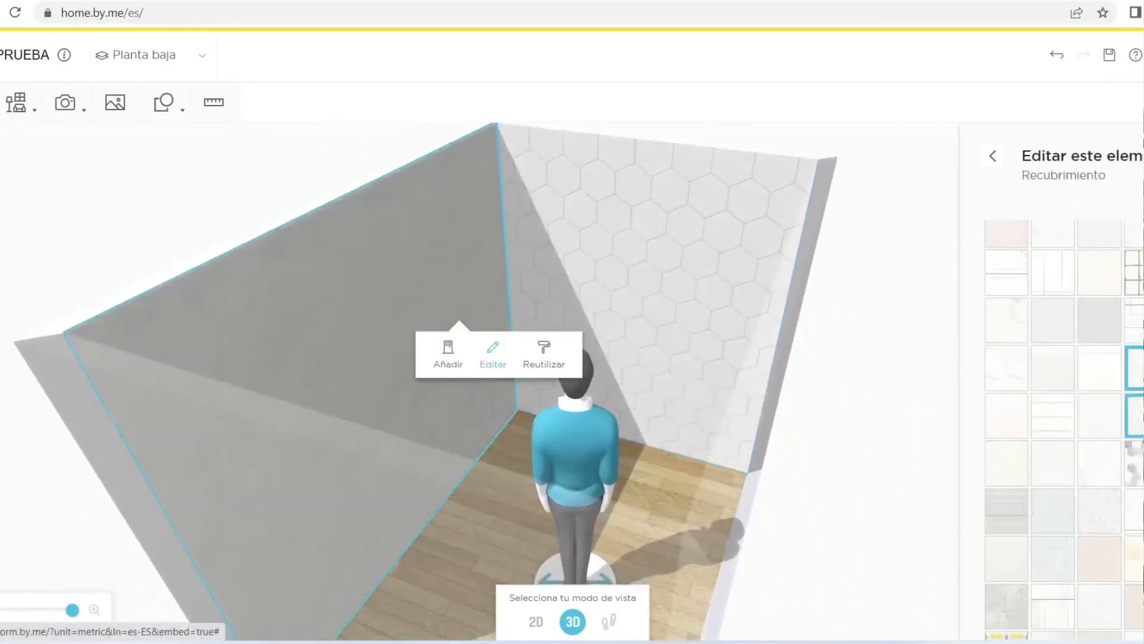
pyautogui.moveTo(856, 438); pyautogui.dragTo(812, 447)
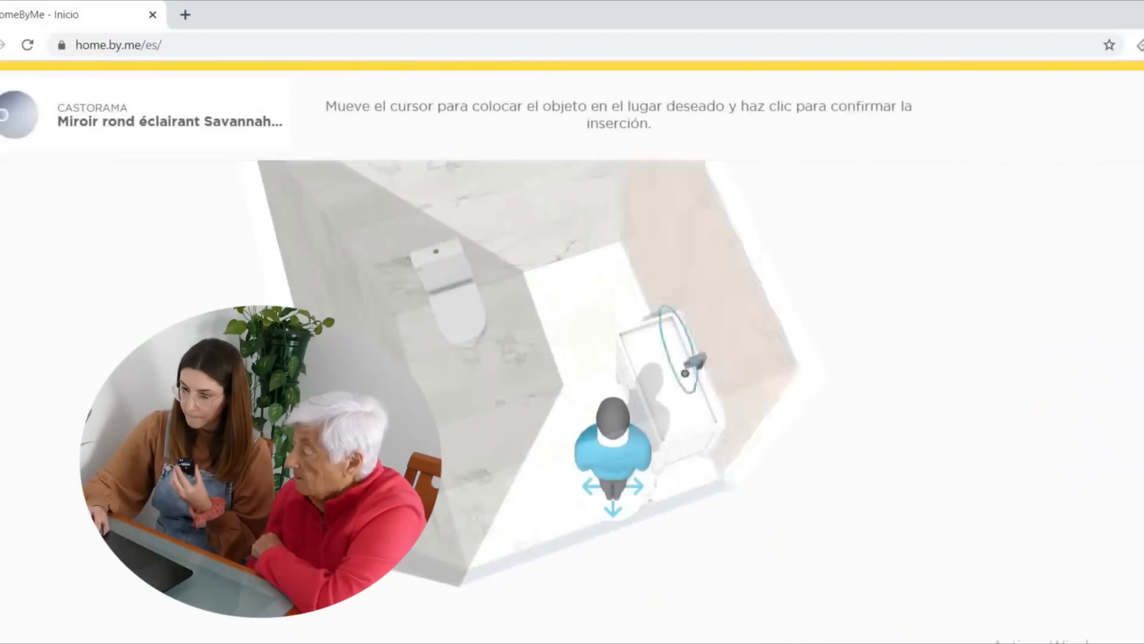
pyautogui.scroll(5, 786, 294)
pyautogui.click(787, 294)
pyautogui.moveTo(894, 453); pyautogui.dragTo(817, 402)
pyautogui.moveTo(774, 369); pyautogui.dragTo(1001, 399)
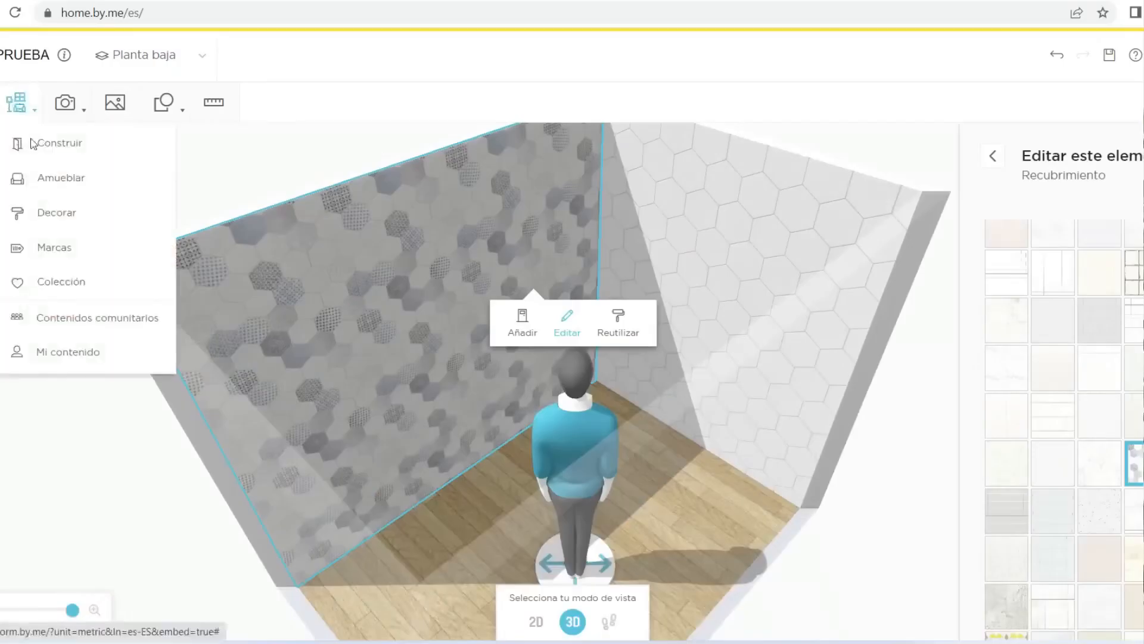
# - Add the light wooden Front door from Puertas de entrada to the grey-tiled long wall, about 34 cm from its lower corner in plan
pyautogui.click(56, 143)
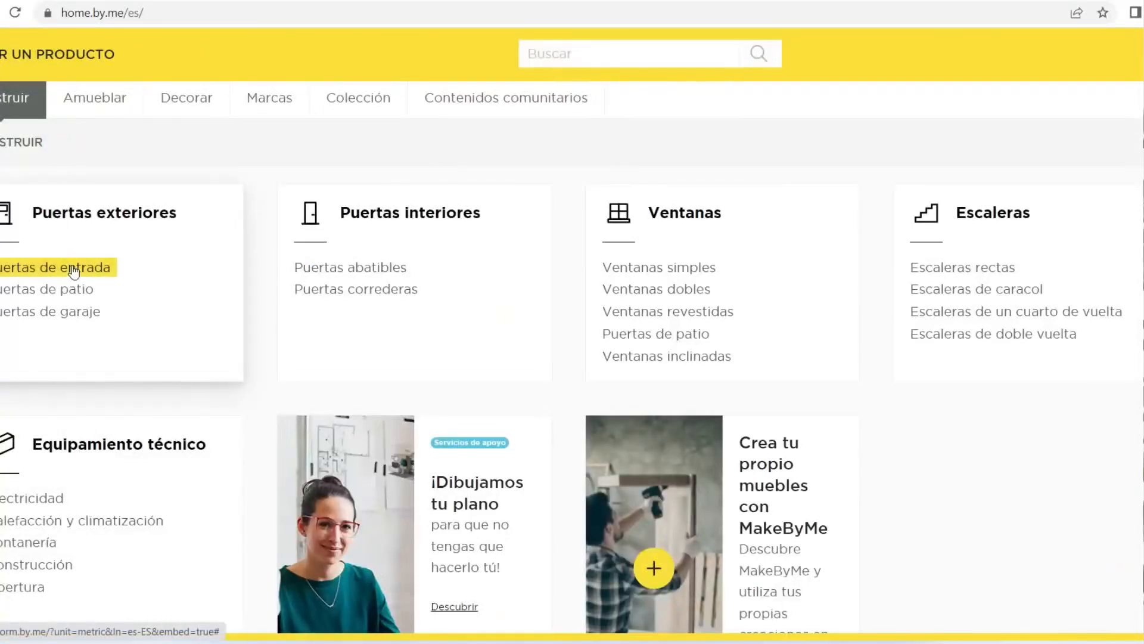
pyautogui.click(73, 269)
pyautogui.moveTo(389, 303)
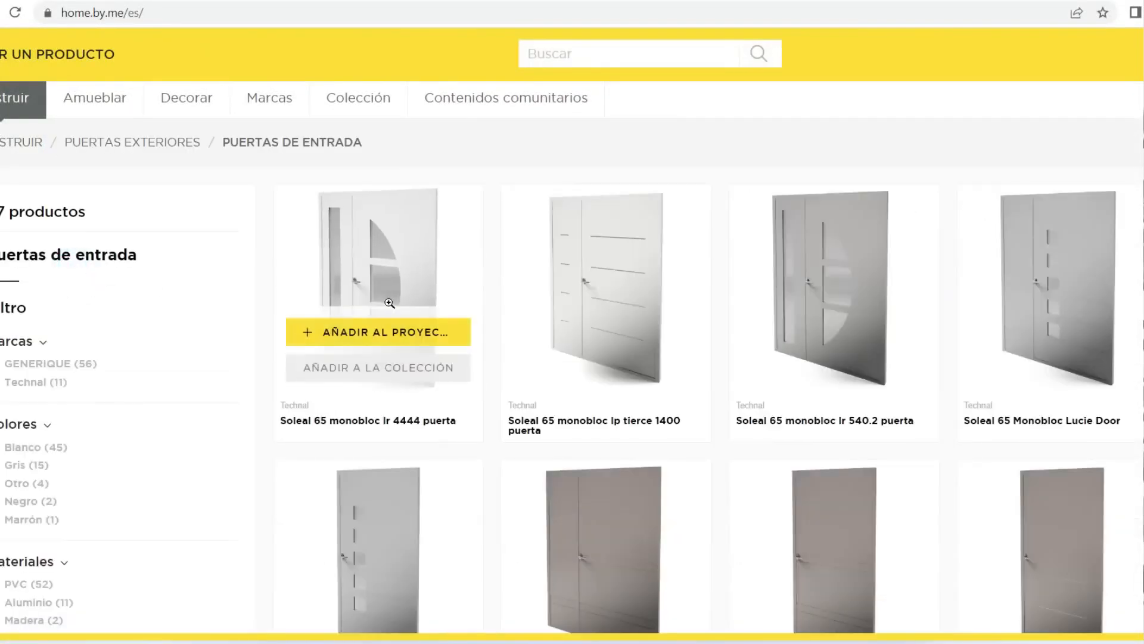
pyautogui.scroll(-10, 389, 303)
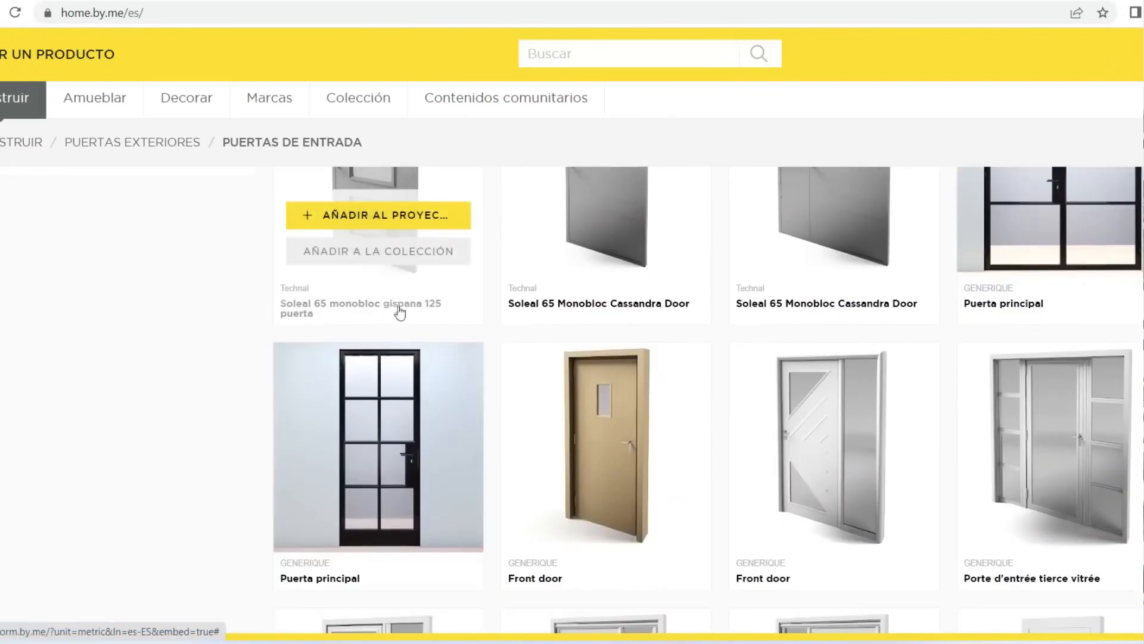
pyautogui.scroll(-1, 653, 406)
pyautogui.click(616, 404)
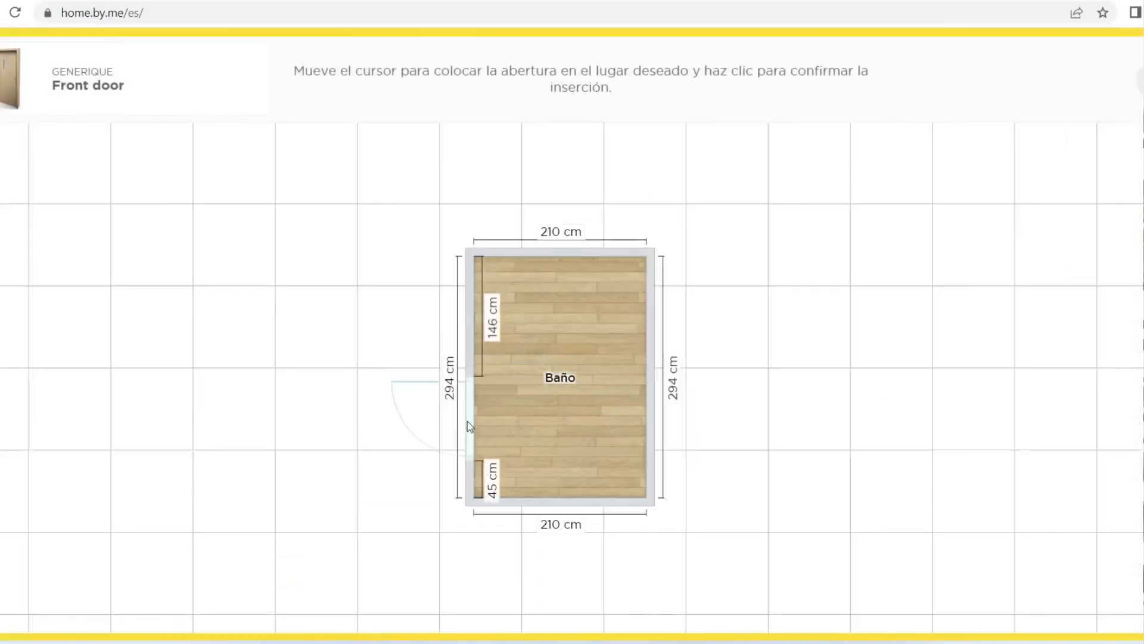
pyautogui.click(475, 427)
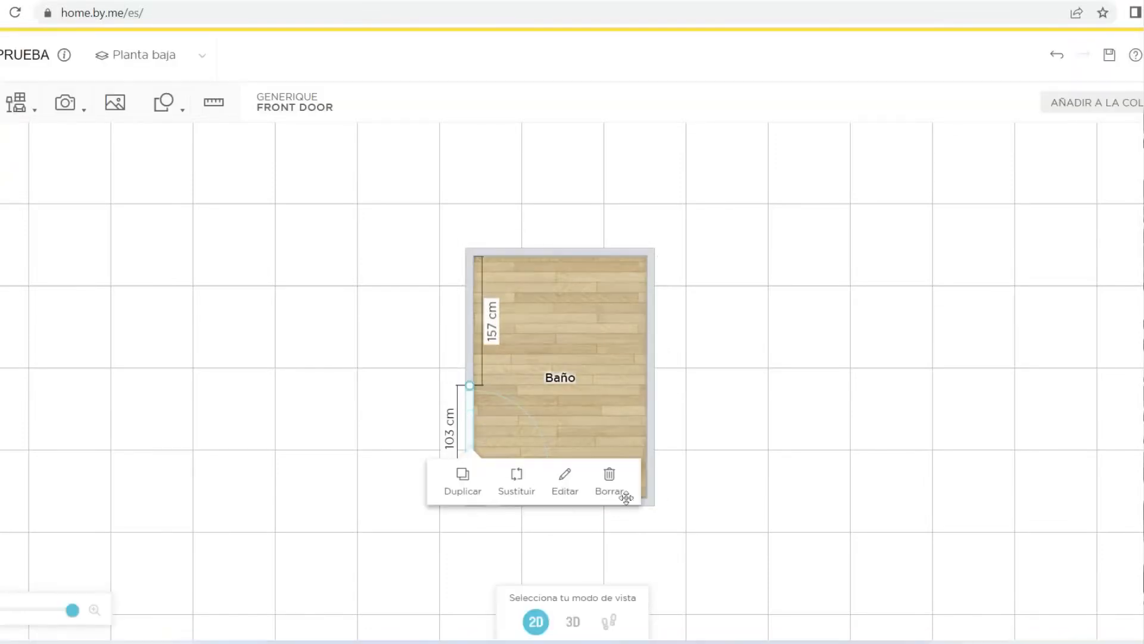
# - Examine the placed door and its opening direction in the 2D plan and in the 3D view
pyautogui.scroll(3, 746, 465)
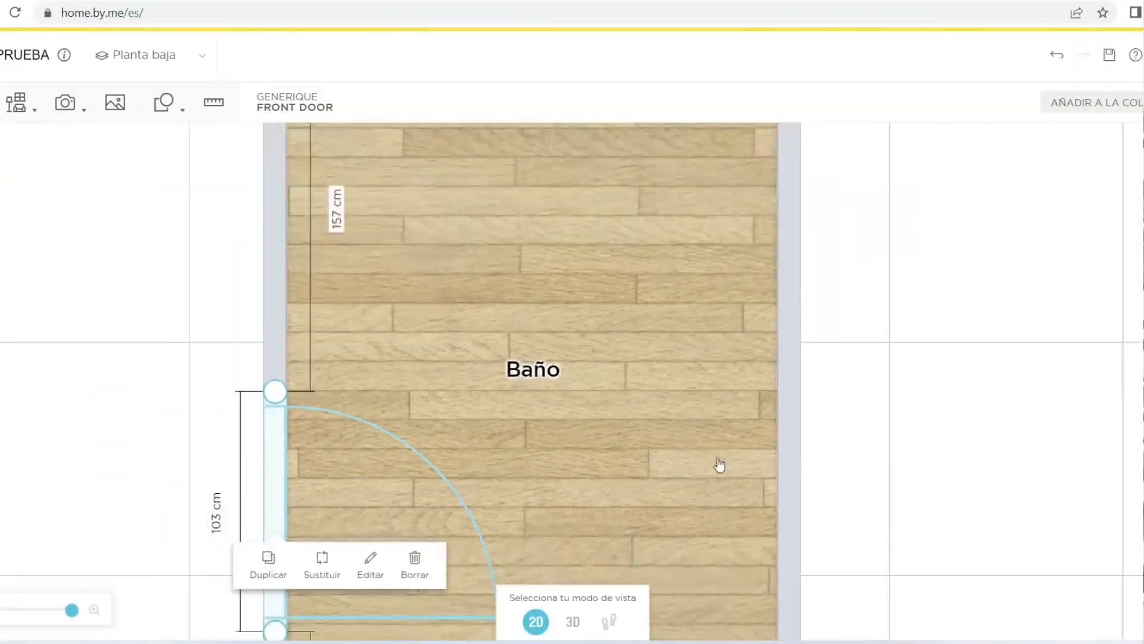
pyautogui.scroll(-5, 719, 464)
pyautogui.moveTo(830, 429); pyautogui.dragTo(916, 351)
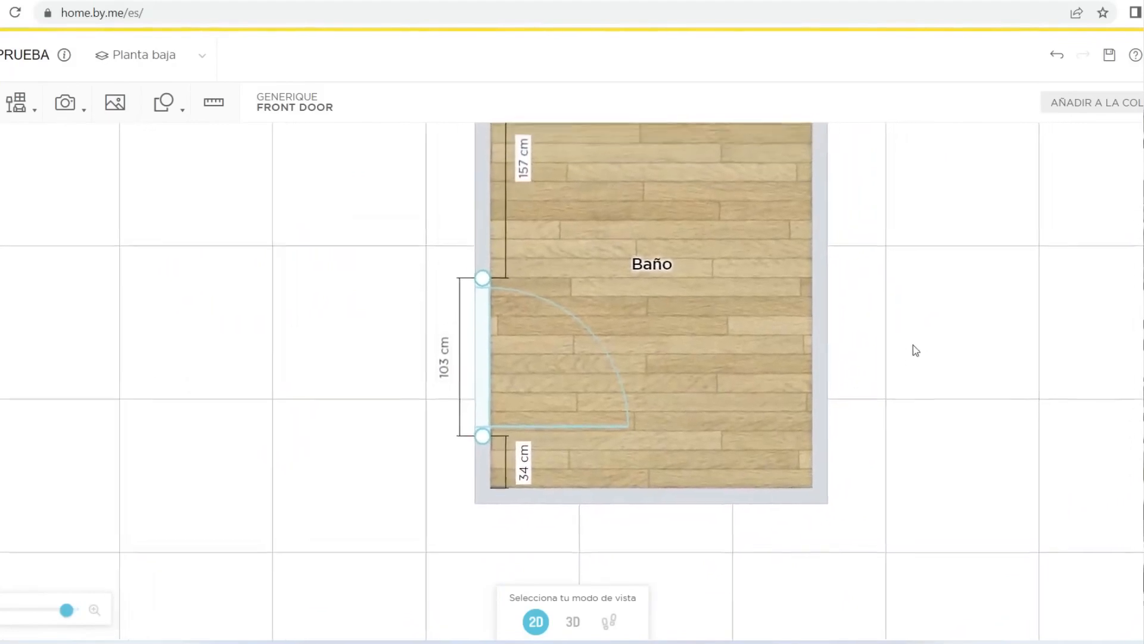
pyautogui.click(511, 376)
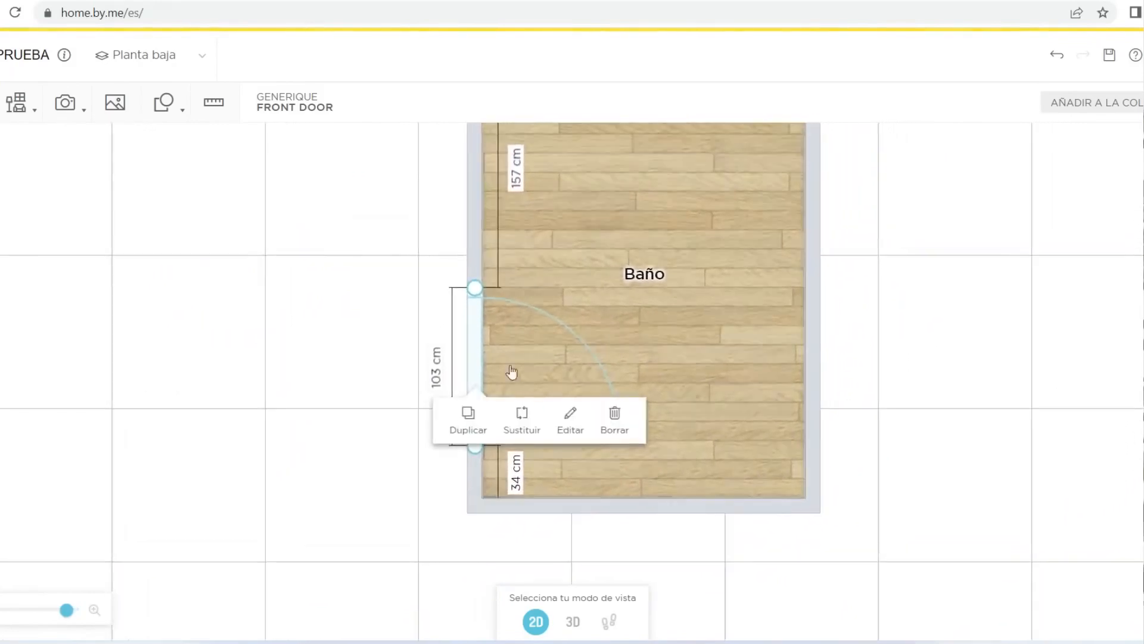
pyautogui.click(574, 622)
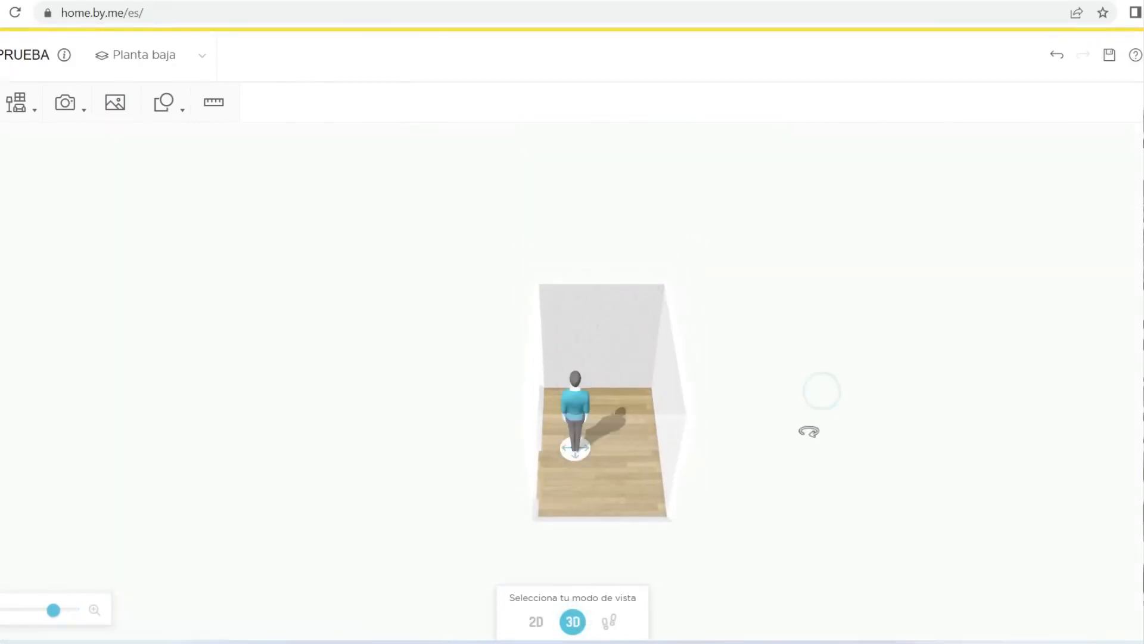
pyautogui.moveTo(807, 411); pyautogui.dragTo(681, 410)
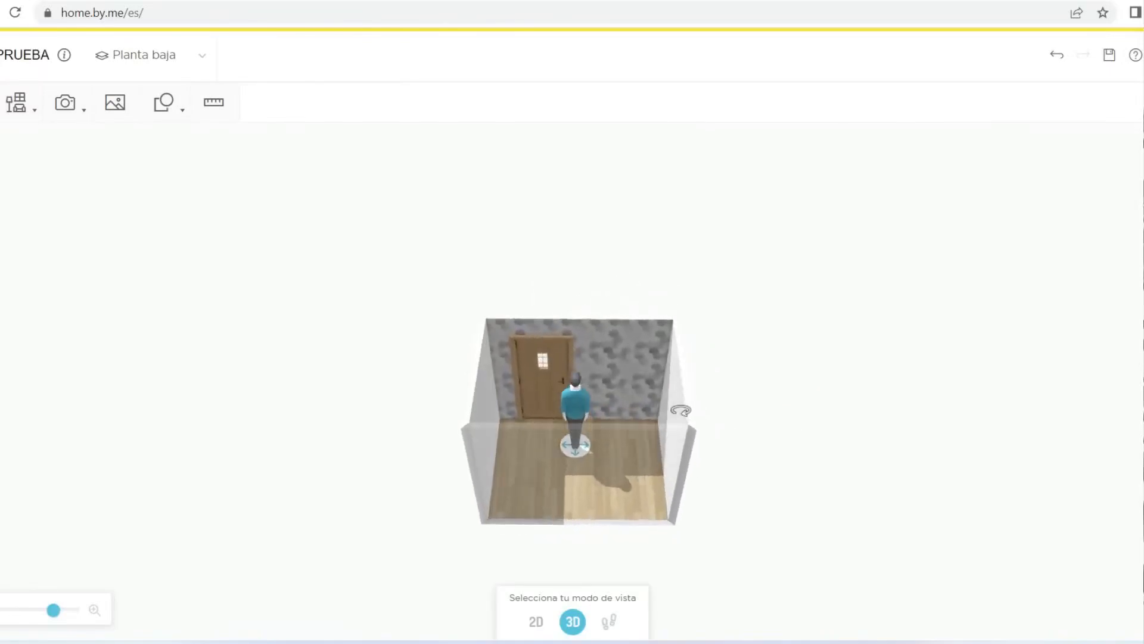
pyautogui.scroll(5, 536, 298)
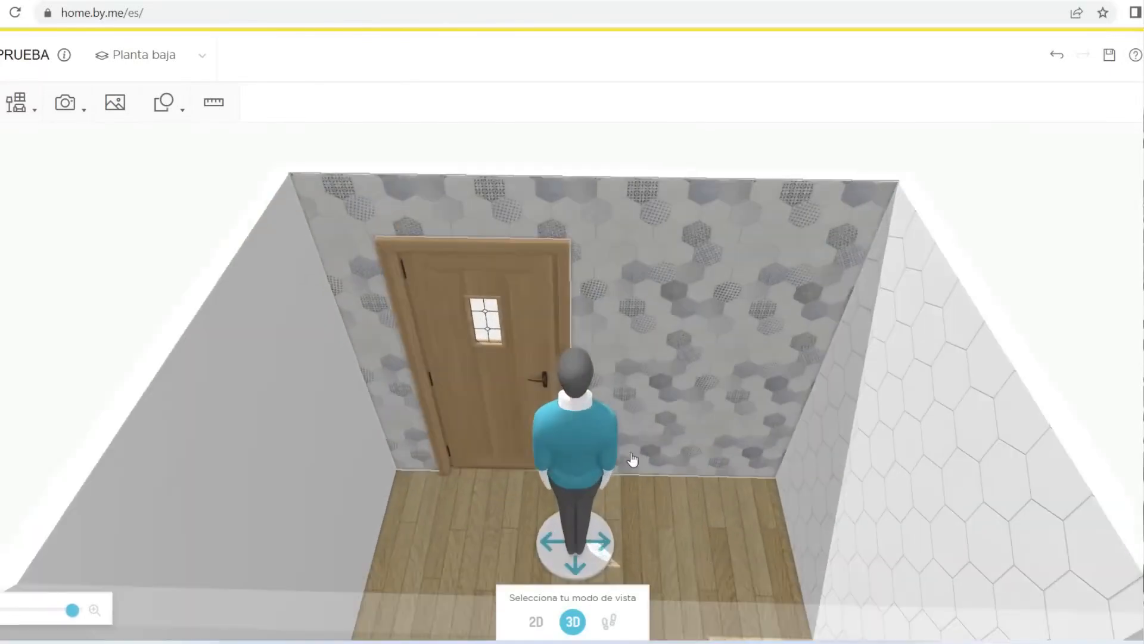
pyautogui.moveTo(559, 451); pyautogui.dragTo(519, 480)
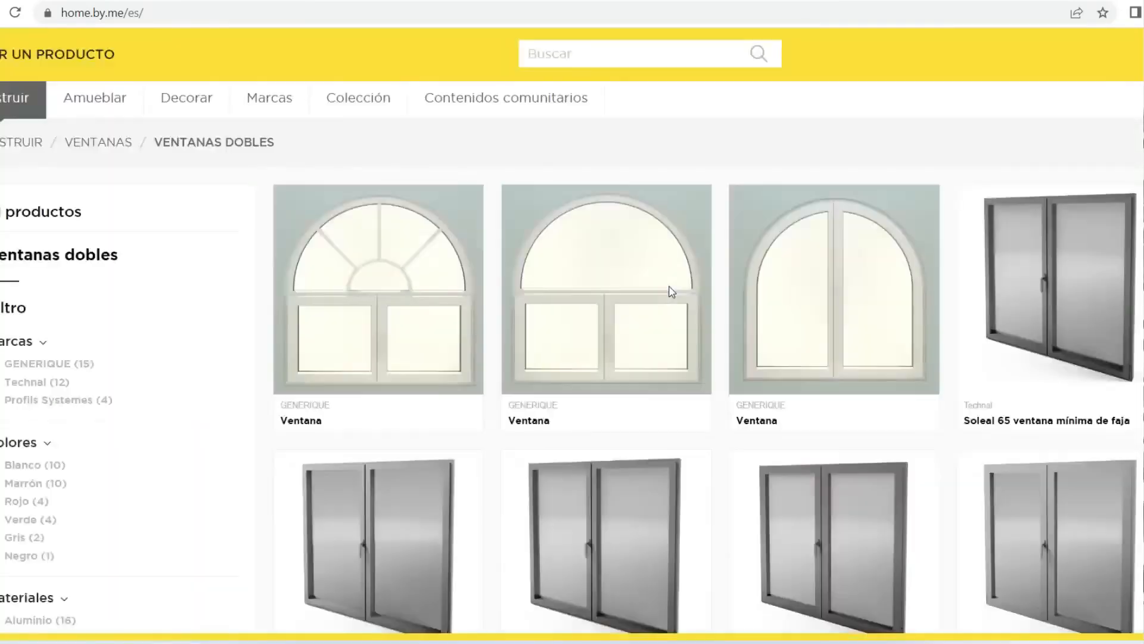
# - Add a Soleal 65 ventana mínima de faja double window to the white-tiled short wall, about 48 cm from its outer corner
pyautogui.moveTo(675, 298)
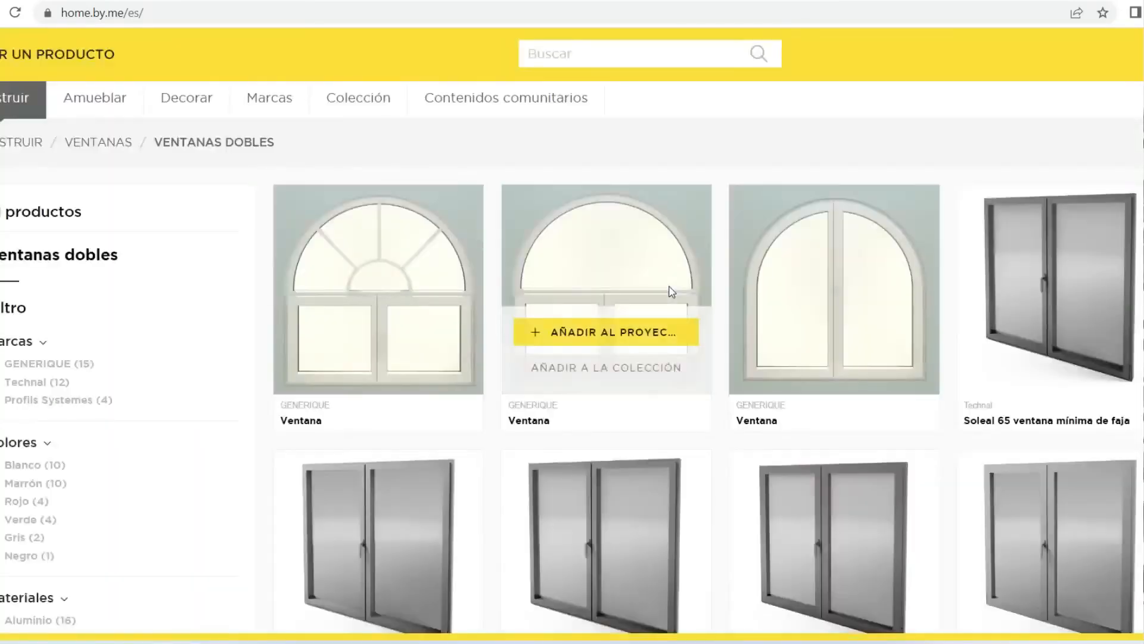
pyautogui.scroll(-4, 677, 305)
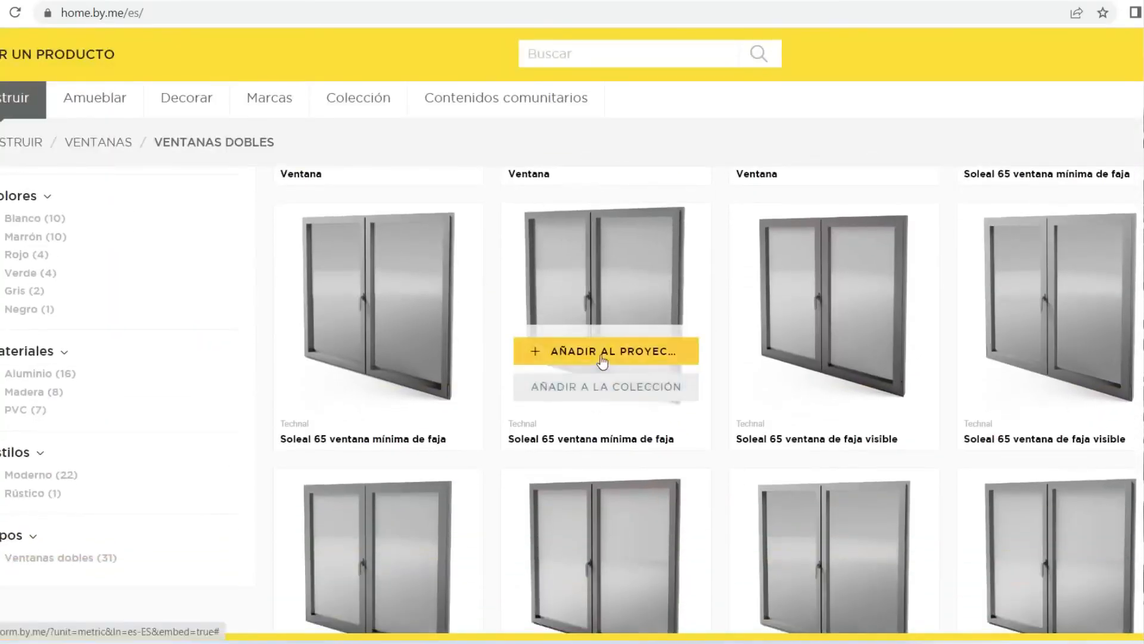
pyautogui.click(602, 356)
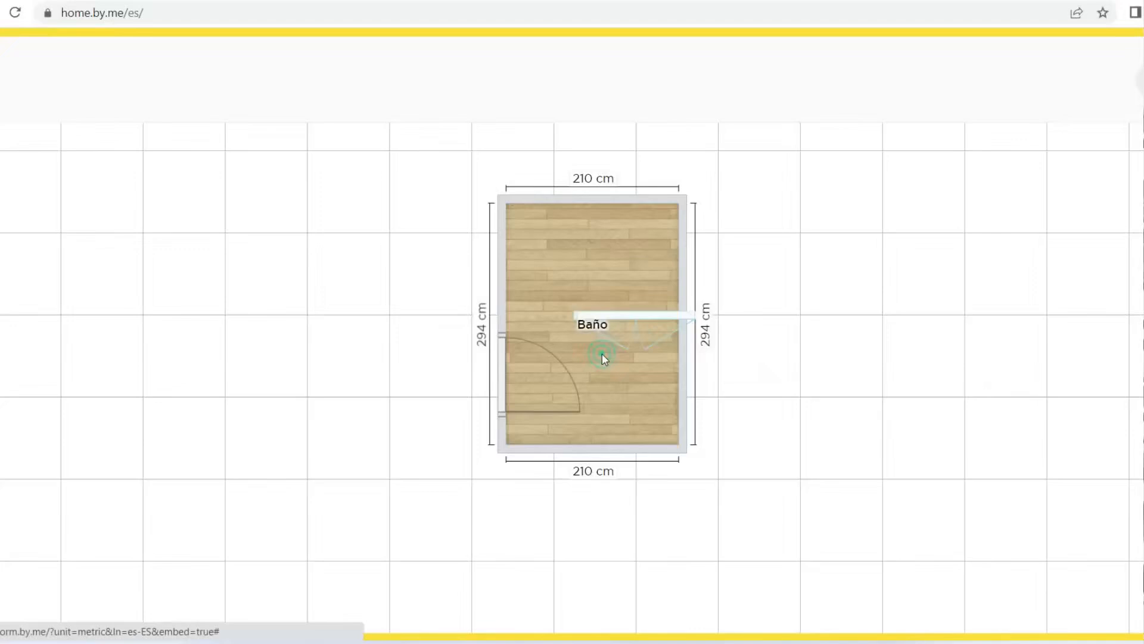
pyautogui.click(584, 229)
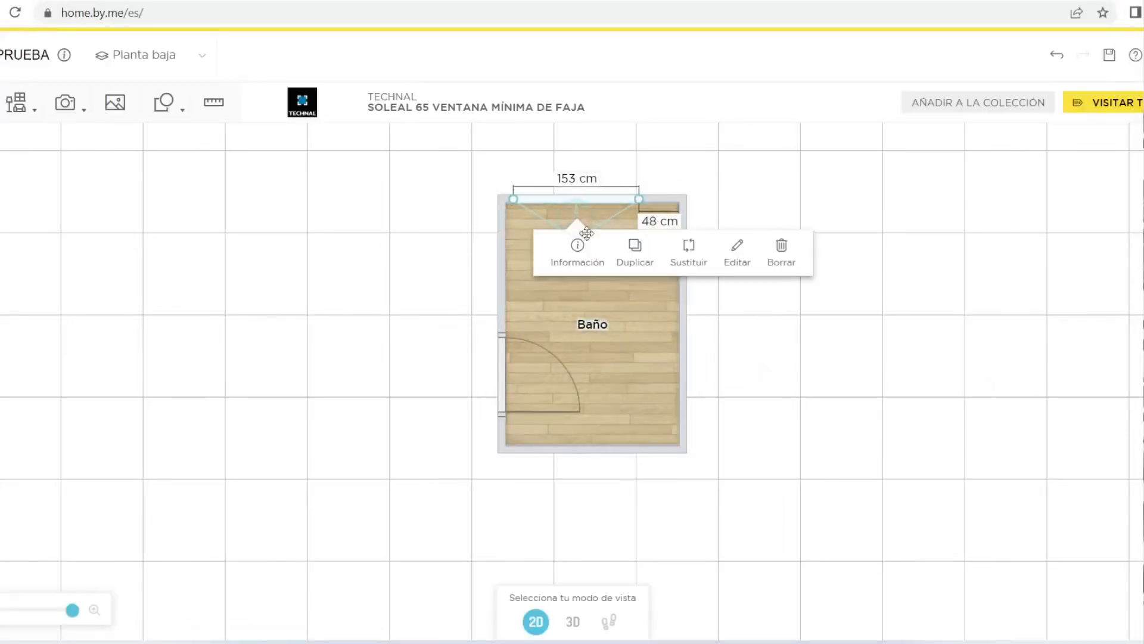
# - View the room in 3D and reduce the window to 111.1 cm wide and 102.1 cm high
pyautogui.click(569, 622)
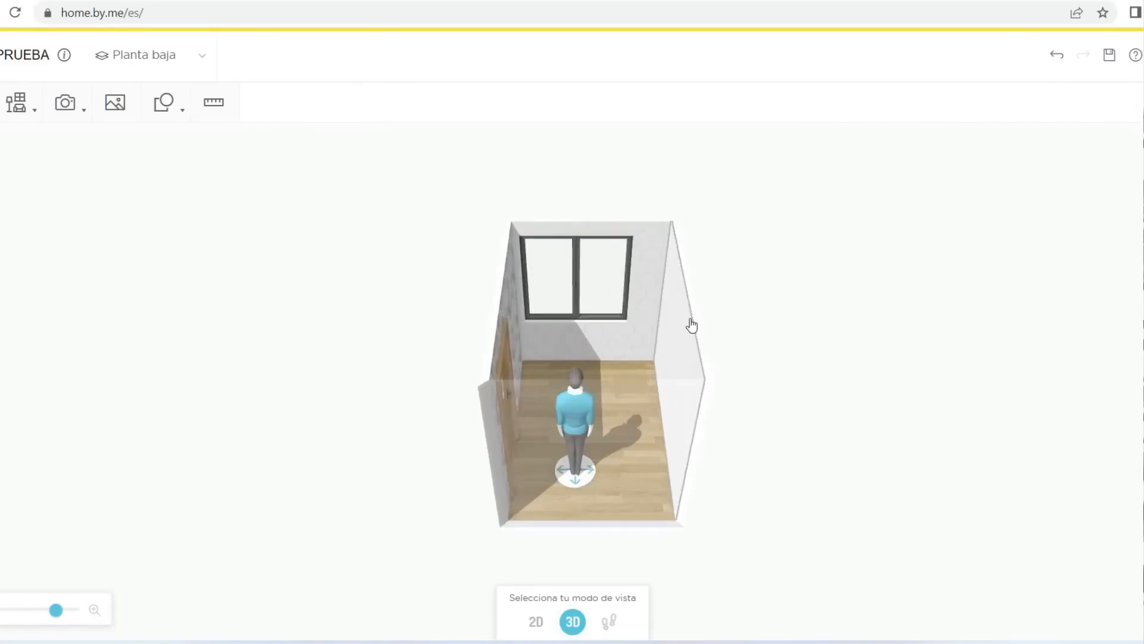
pyautogui.moveTo(864, 260); pyautogui.dragTo(814, 259)
pyautogui.click(813, 260)
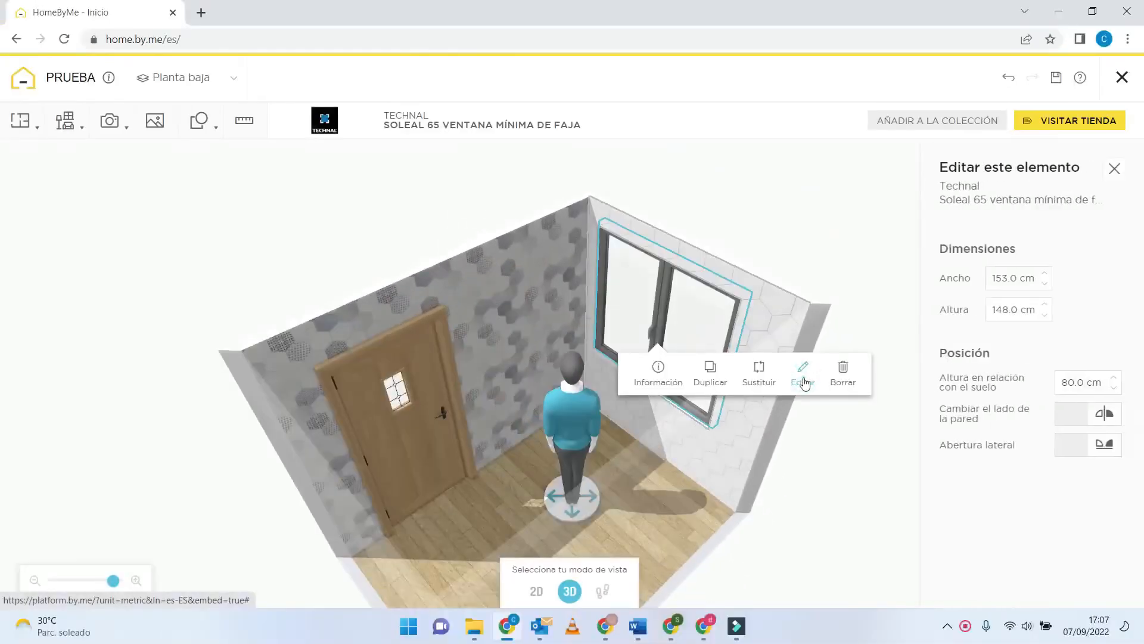
pyautogui.click(1044, 289)
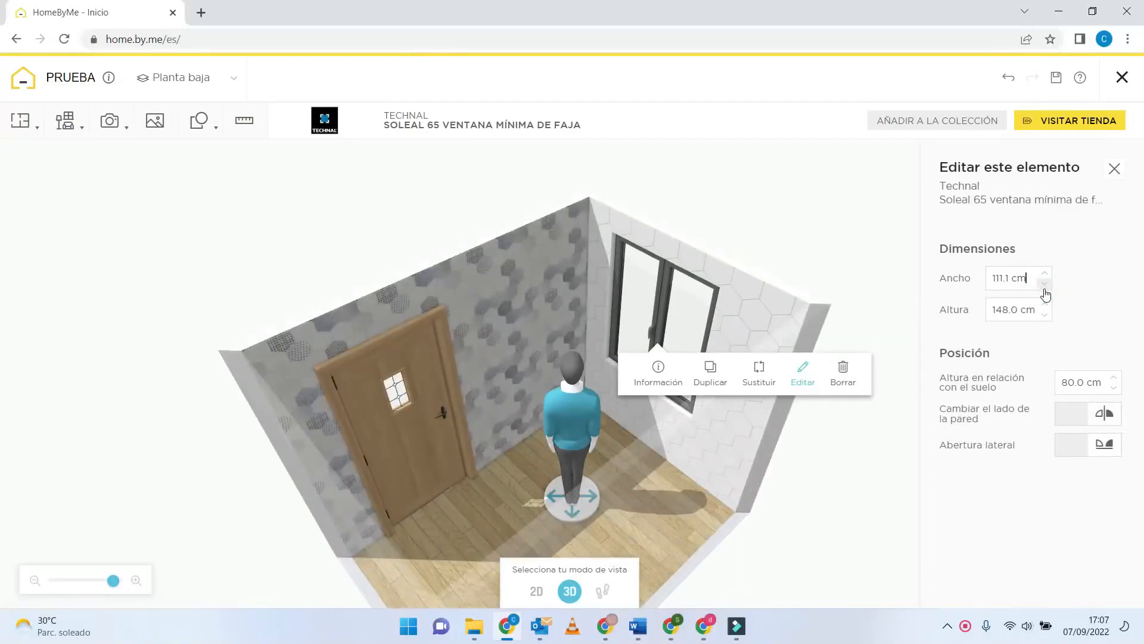
pyautogui.click(1044, 316)
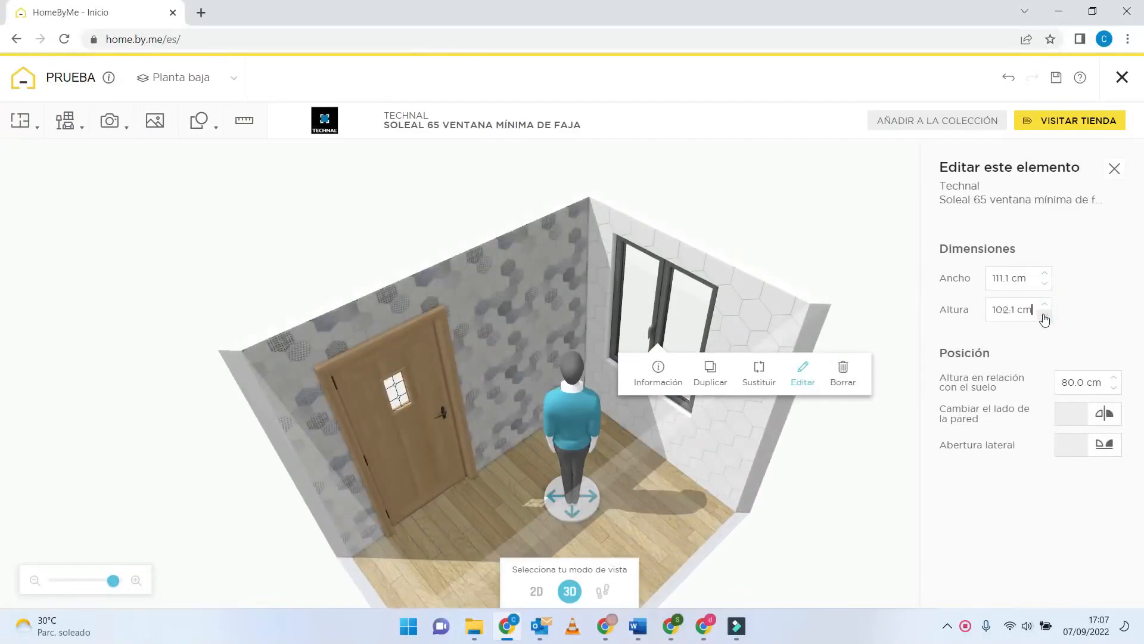
# - Reduce the front door's width to 55.1 cm
pyautogui.moveTo(570, 426); pyautogui.dragTo(540, 435)
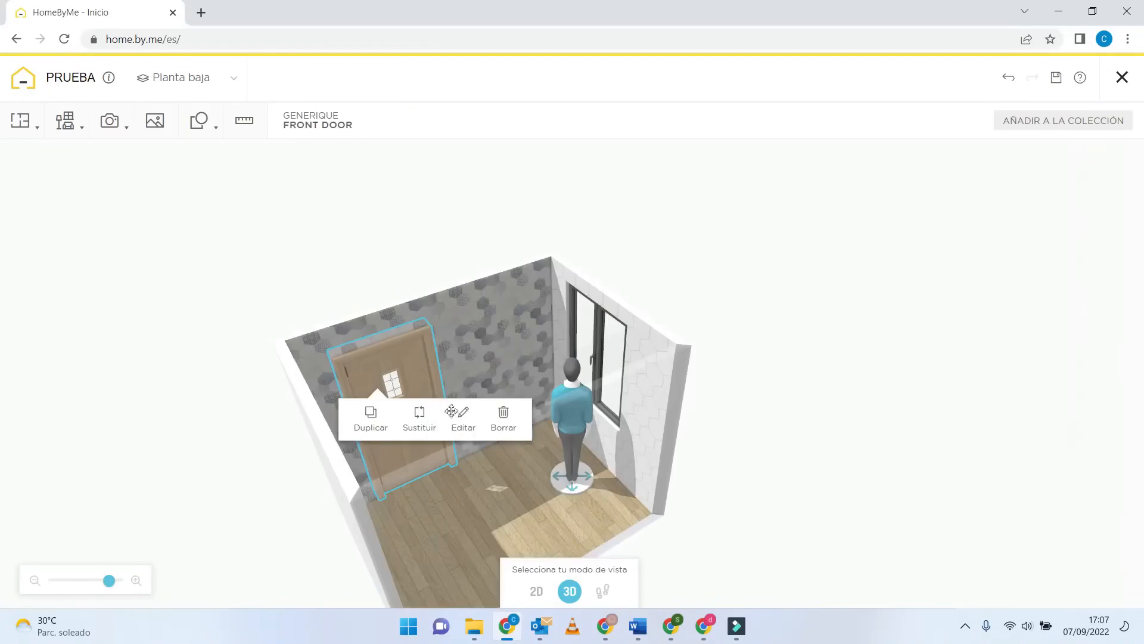
pyautogui.click(459, 414)
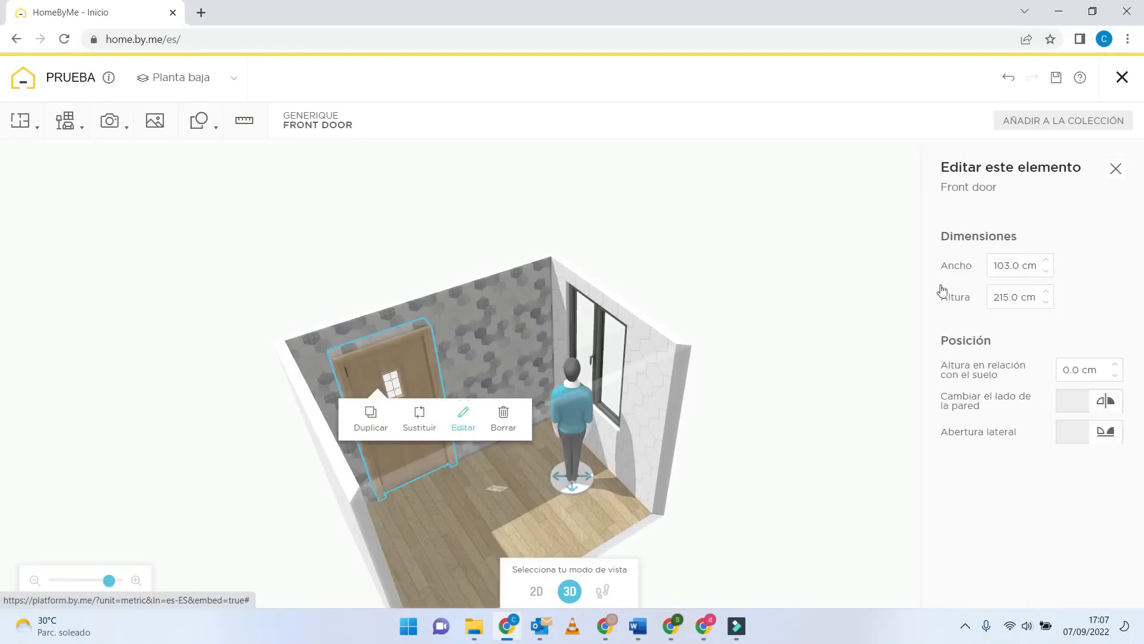
pyautogui.click(1045, 271)
pyautogui.moveTo(684, 248); pyautogui.dragTo(473, 324)
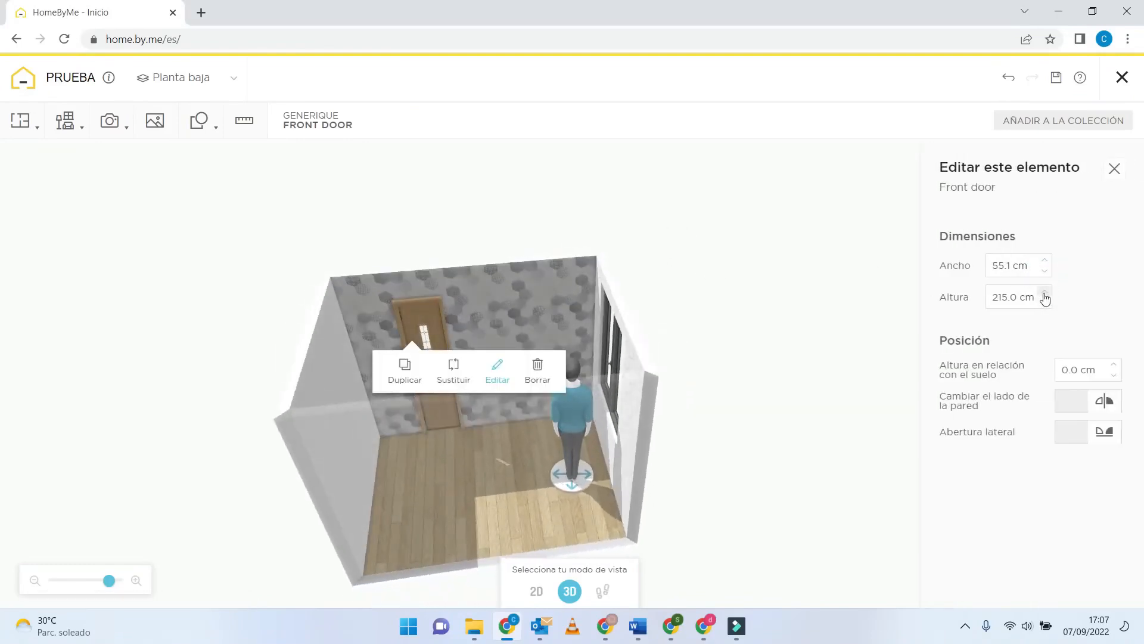
# - Search the furniture catalogue for "cama", browse the results and return to the furniture categories
pyautogui.moveTo(645, 233)
pyautogui.mouseDown()
pyautogui.moveTo(662, 224)
pyautogui.moveTo(650, 222)
pyautogui.mouseUp()
pyautogui.click(69, 130)
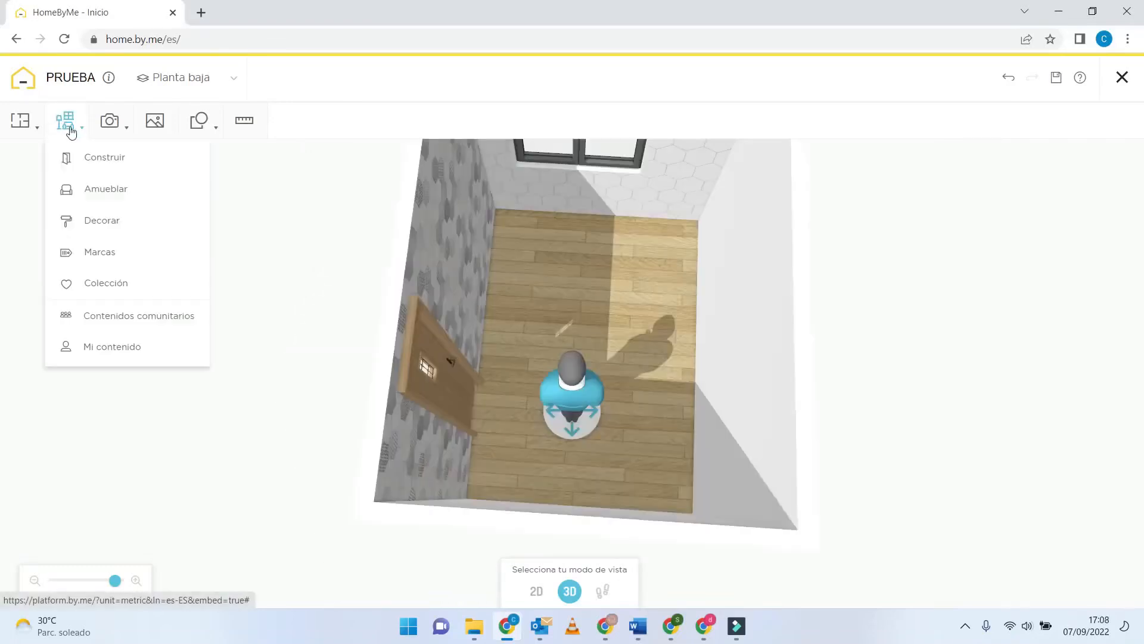
pyautogui.click(108, 190)
pyautogui.click(606, 75)
pyautogui.write('cama')
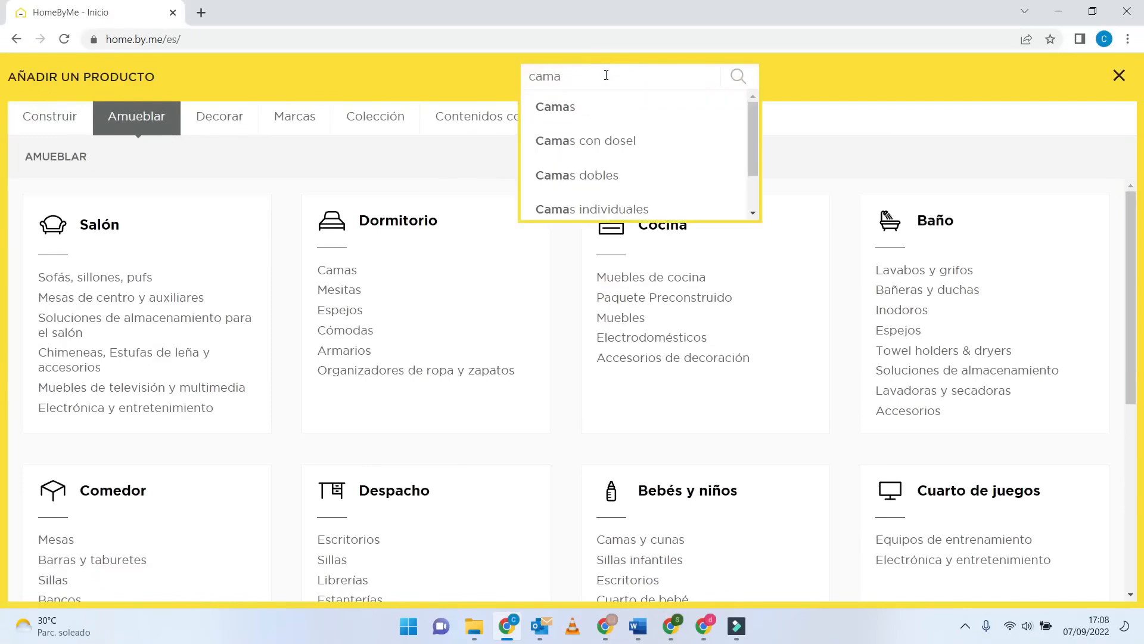
pyautogui.press('Return')
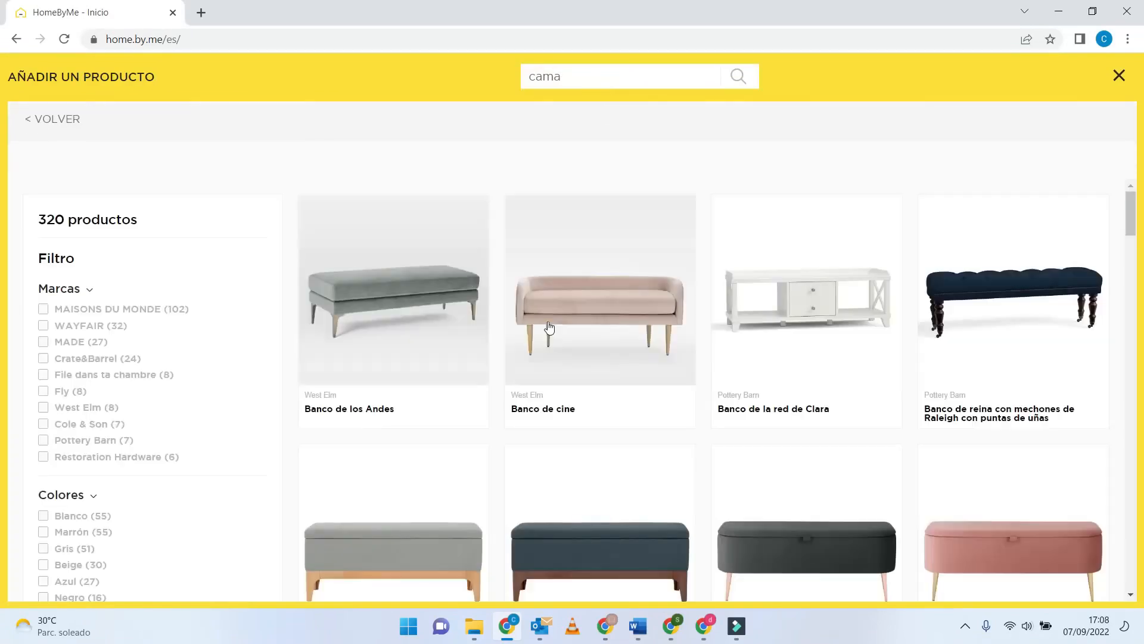
pyautogui.scroll(-2, 539, 310)
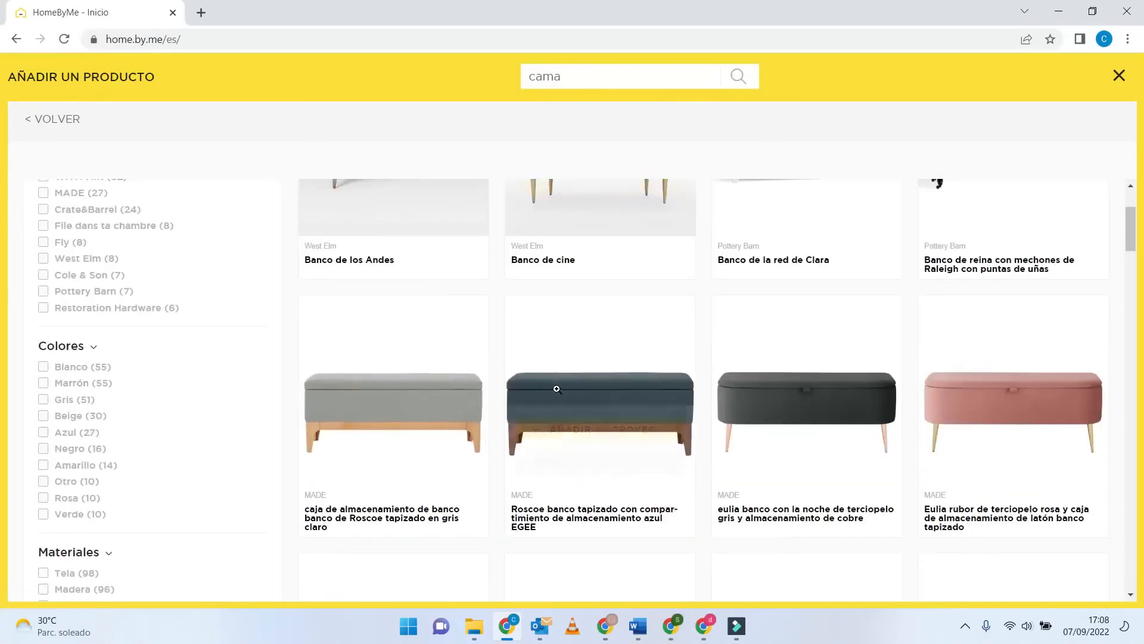
pyautogui.scroll(-3, 558, 389)
pyautogui.click(52, 120)
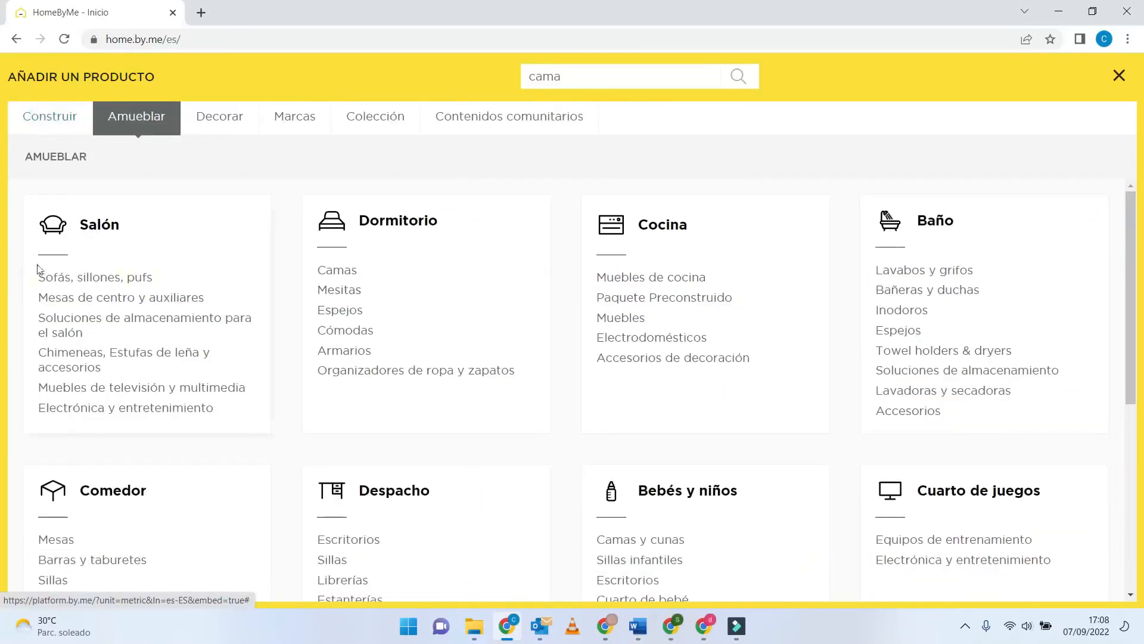
# - Add the Pierre Paulin Tongue Lounge Sillón from the sofas, armchairs and poufs category to the floor near the window wall
pyautogui.click(103, 280)
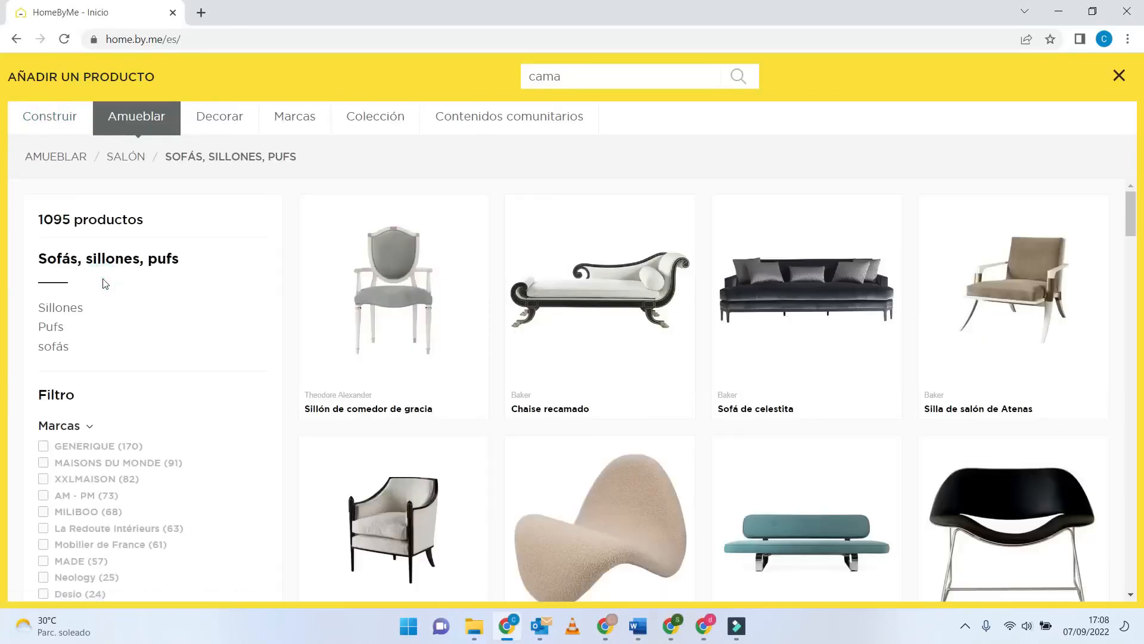
pyautogui.scroll(-3, 358, 286)
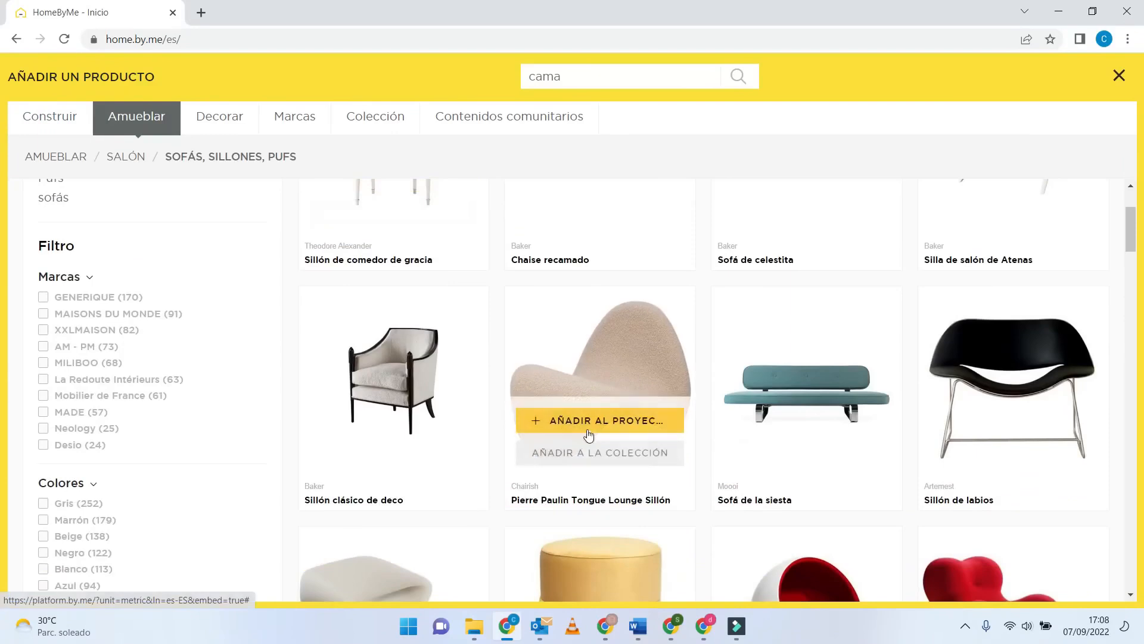
pyautogui.click(595, 422)
pyautogui.click(646, 252)
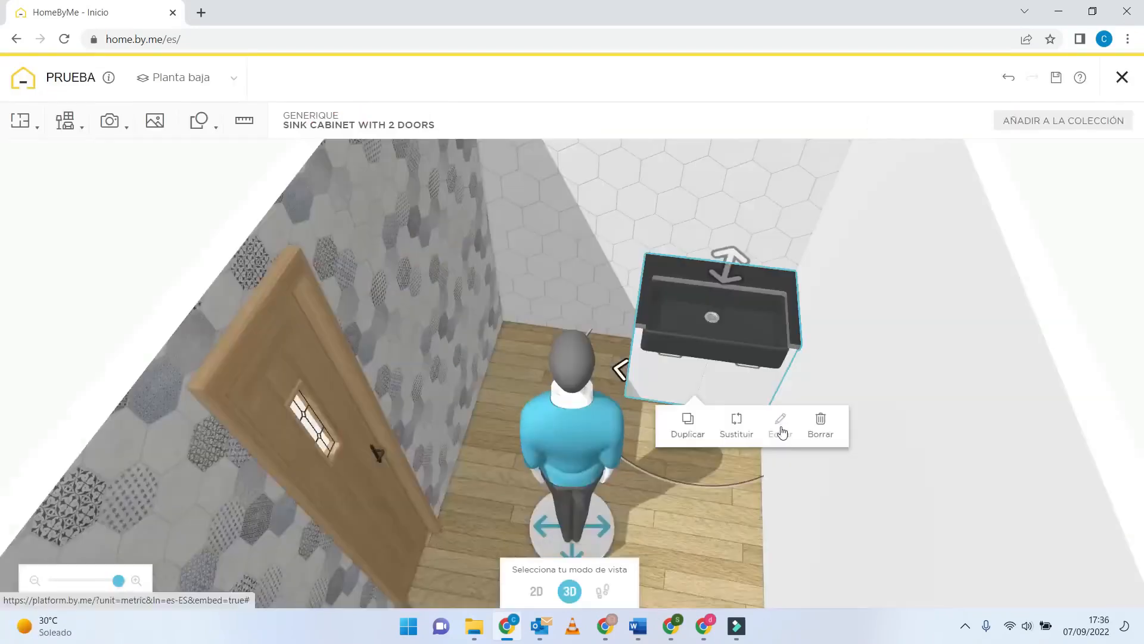
# - Set the two-door sink cabinet's width to 152.1 cm and inspect it from several sides
pyautogui.click(780, 424)
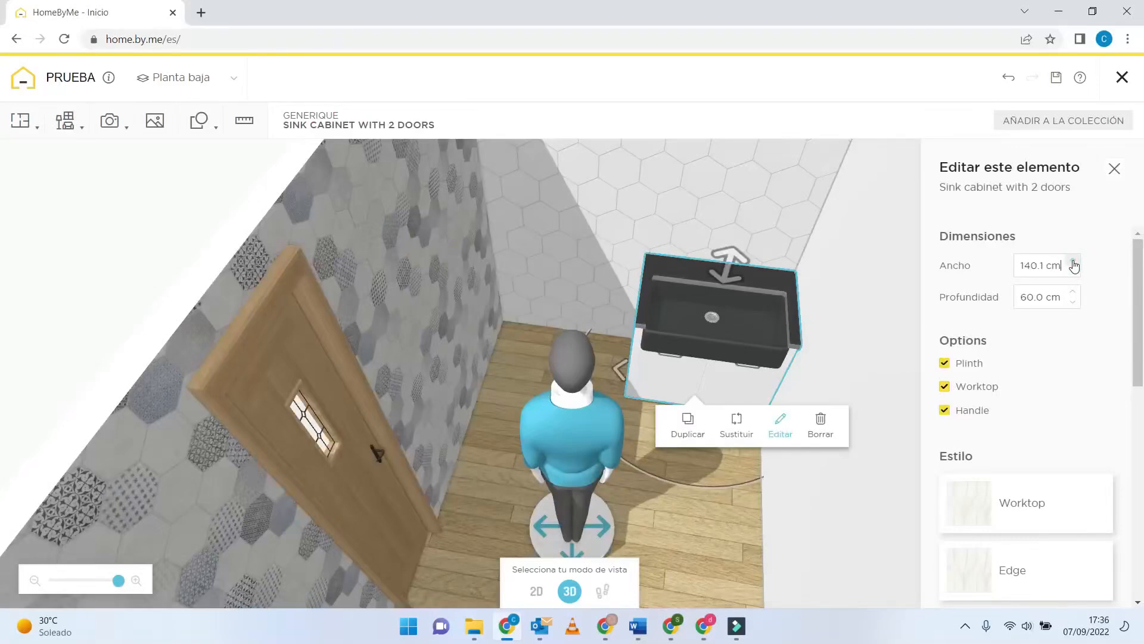
pyautogui.moveTo(568, 529); pyautogui.dragTo(730, 540)
pyautogui.moveTo(560, 442); pyautogui.dragTo(668, 455)
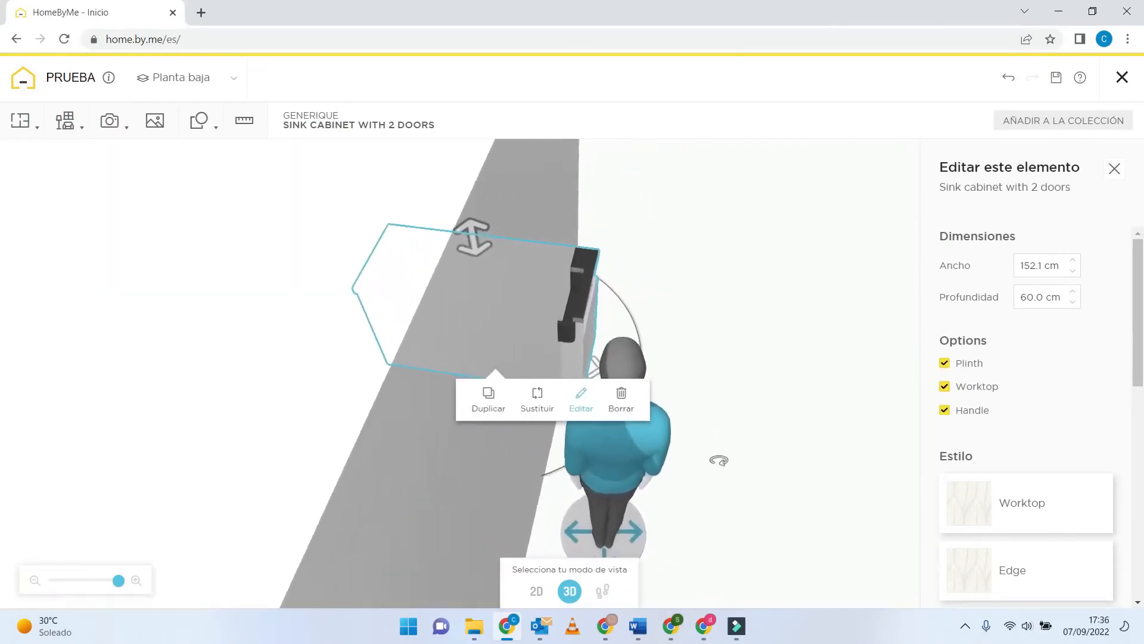
pyautogui.moveTo(698, 315); pyautogui.dragTo(655, 308)
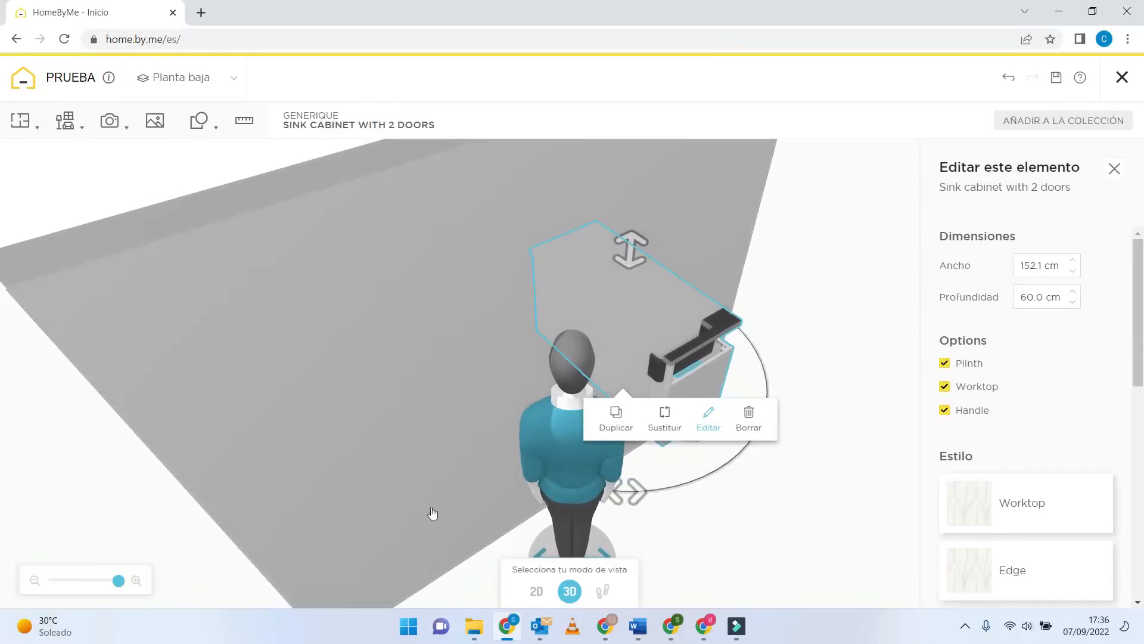
pyautogui.moveTo(553, 487); pyautogui.dragTo(494, 455)
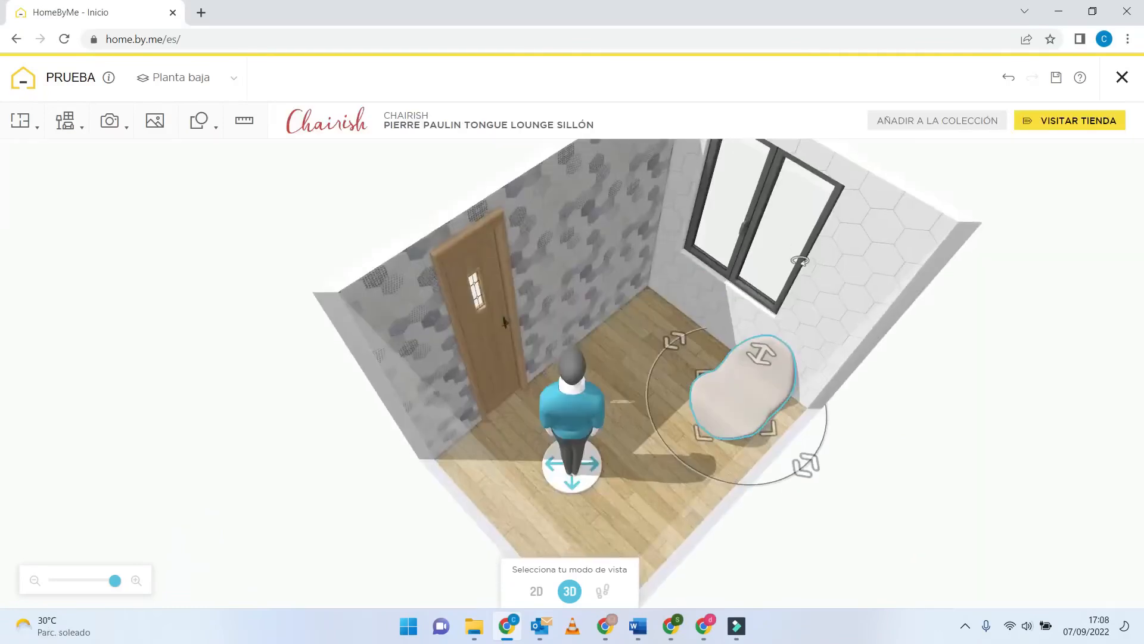
# - Add the Up La Mamma/Donna Chair de Gaetano Pesce next to the grey patterned wall, across from the beige lounge chair
pyautogui.moveTo(805, 463); pyautogui.dragTo(843, 266)
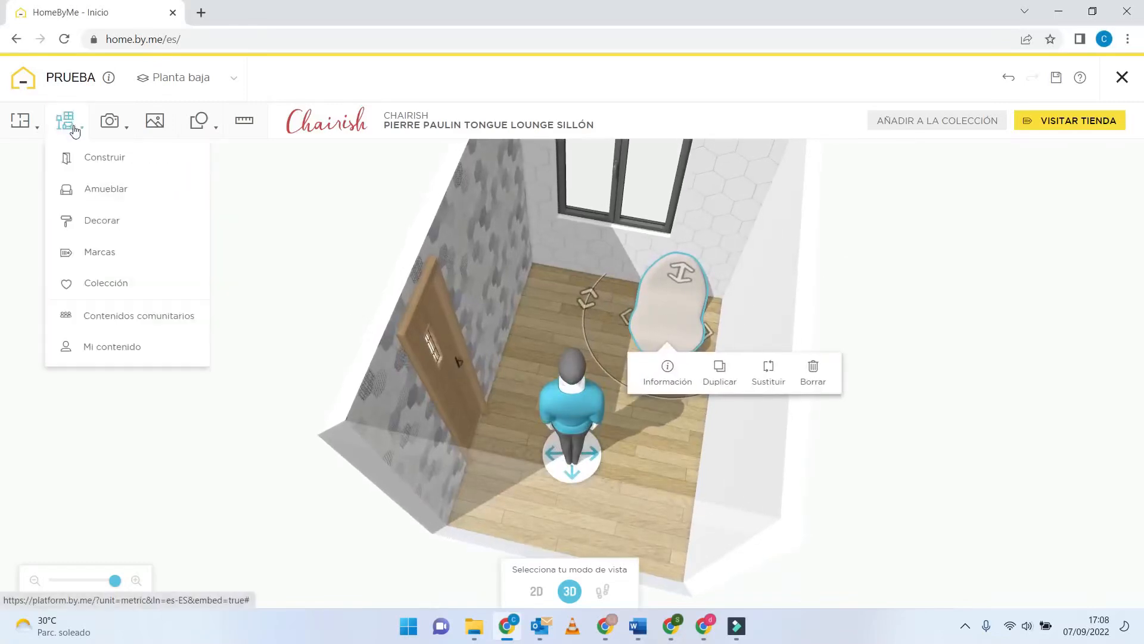
pyautogui.click(102, 189)
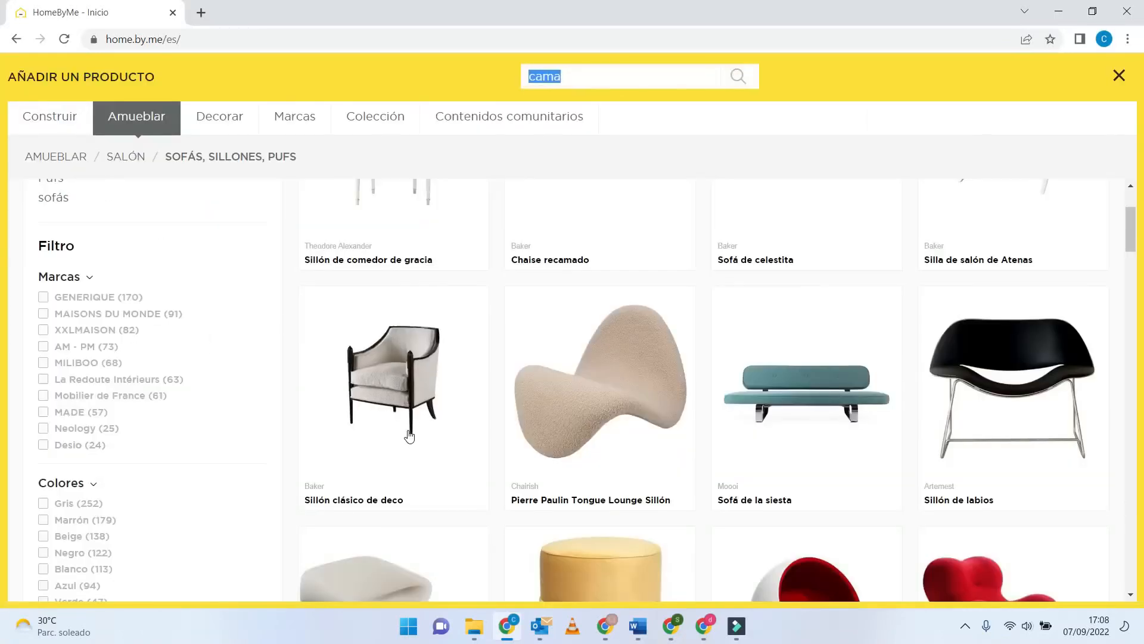
pyautogui.scroll(-4, 410, 437)
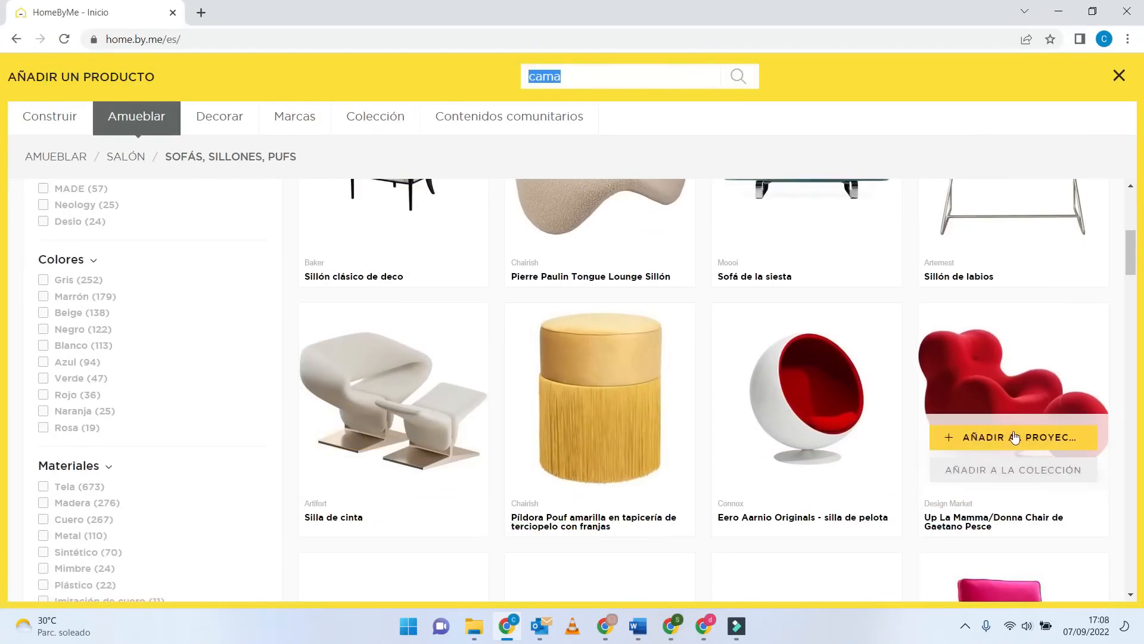
pyautogui.click(1015, 438)
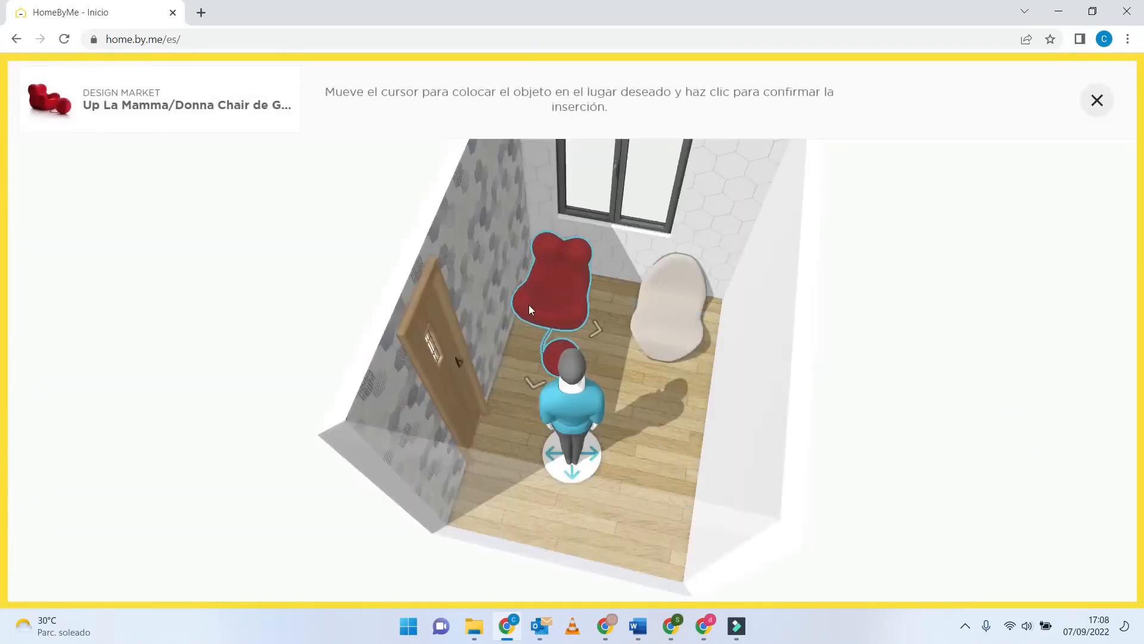
pyautogui.click(528, 305)
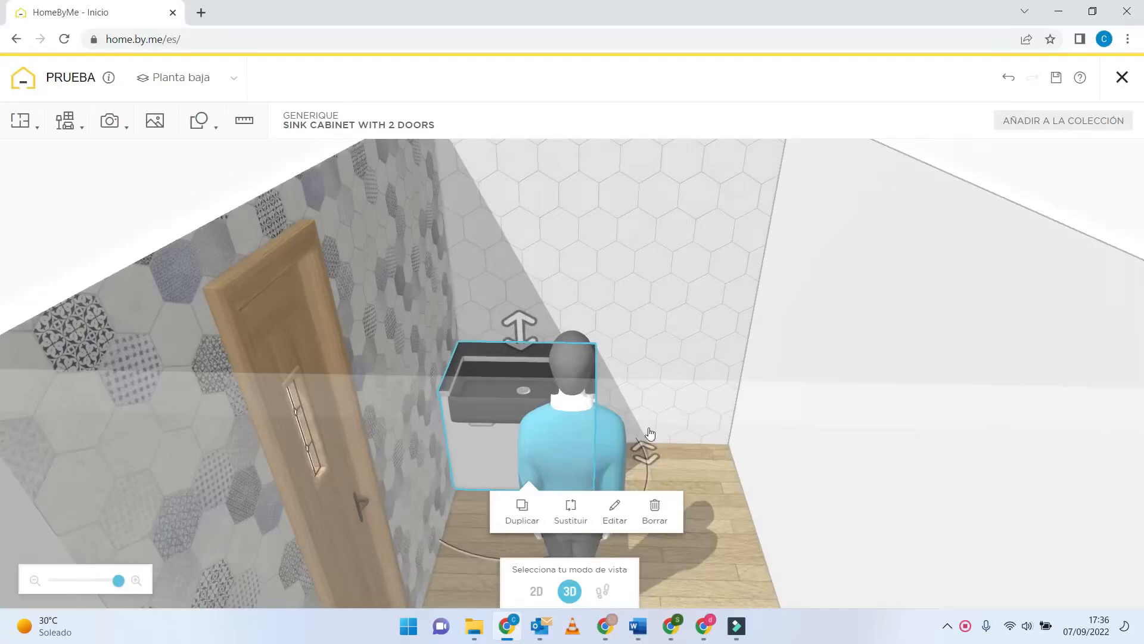
# - Change the finish of the two-door sink cabinet's worktop to light wood
pyautogui.moveTo(650, 433); pyautogui.dragTo(427, 406)
pyautogui.moveTo(633, 374); pyautogui.dragTo(669, 383)
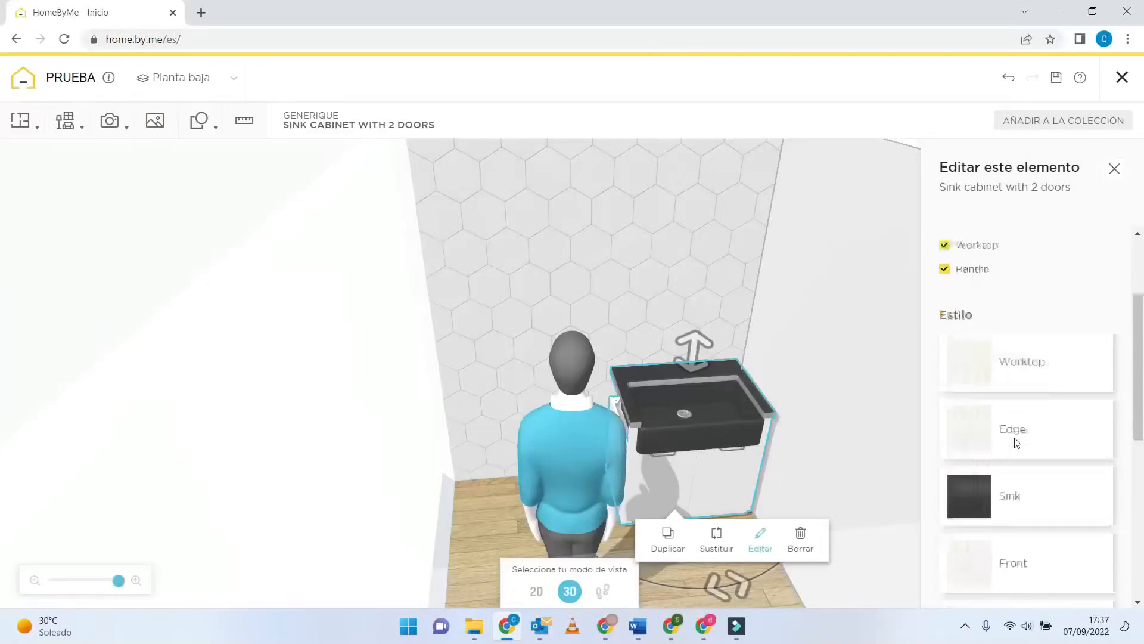
pyautogui.scroll(-2, 1017, 443)
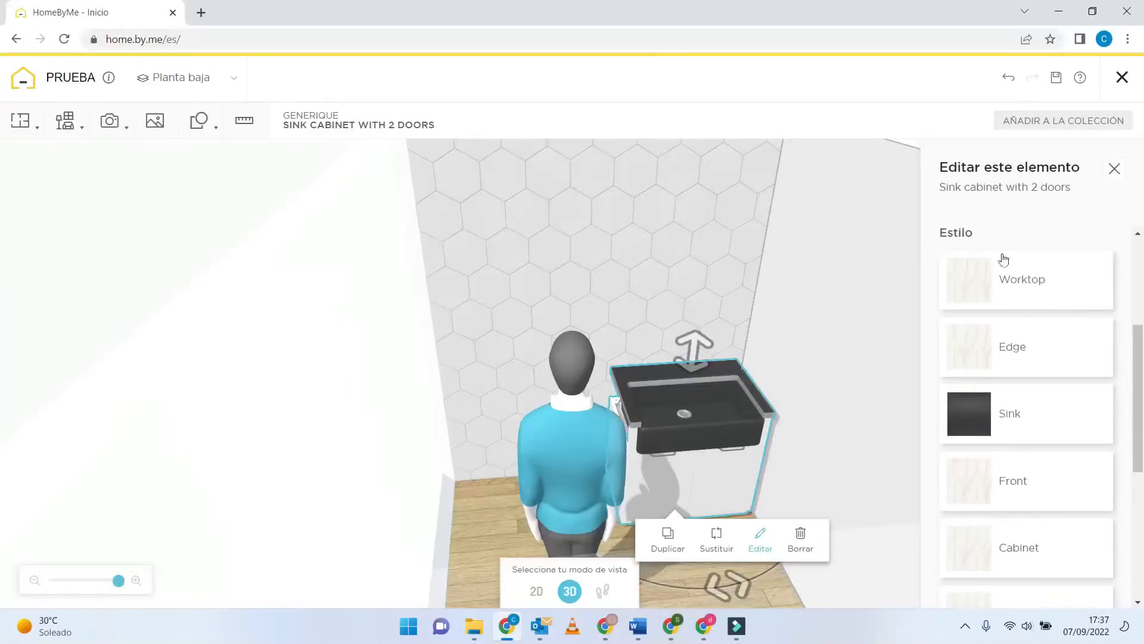
pyautogui.click(1035, 293)
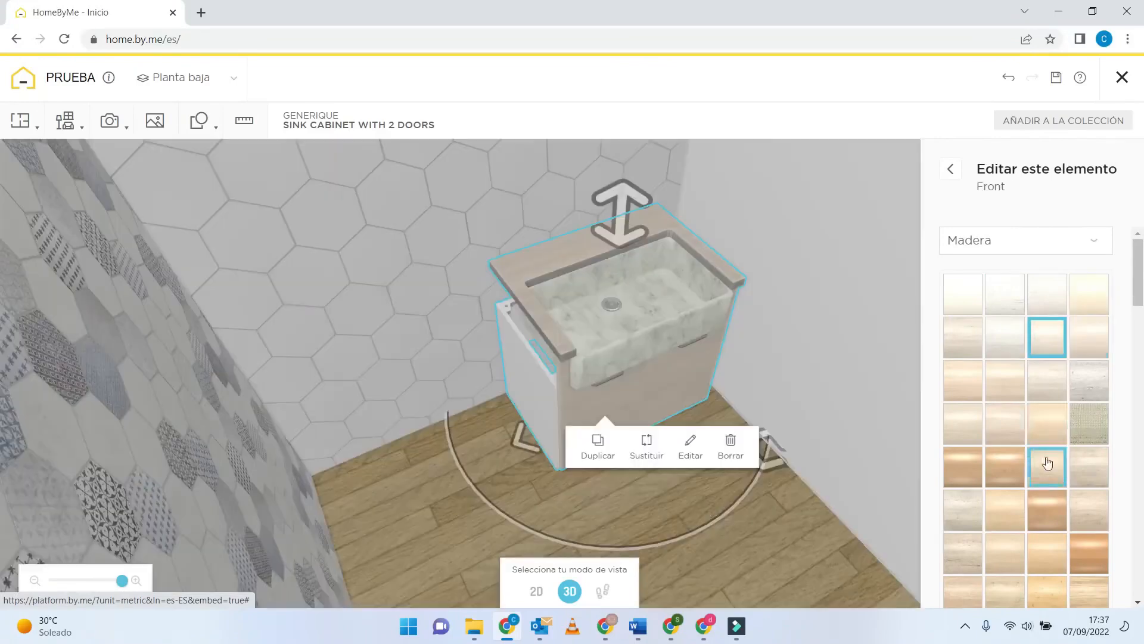
# - Try a dark wood finish on the sink cabinet's front and switch its material category to Pintura mate
pyautogui.scroll(-3, 1046, 471)
pyautogui.click(1047, 478)
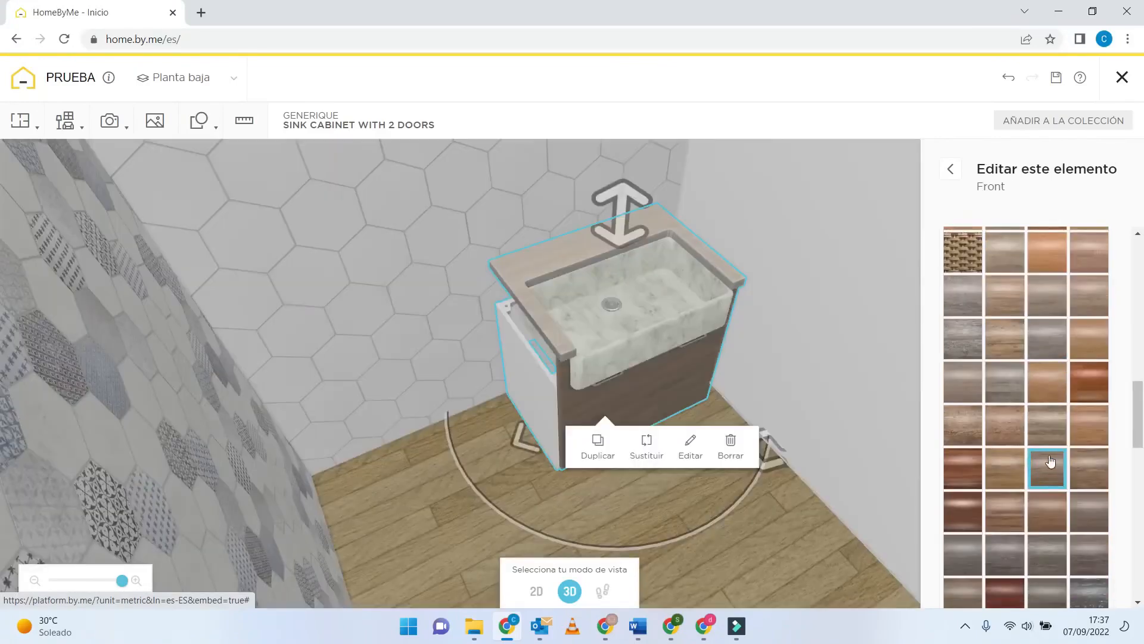
pyautogui.scroll(5, 1049, 418)
pyautogui.click(1104, 242)
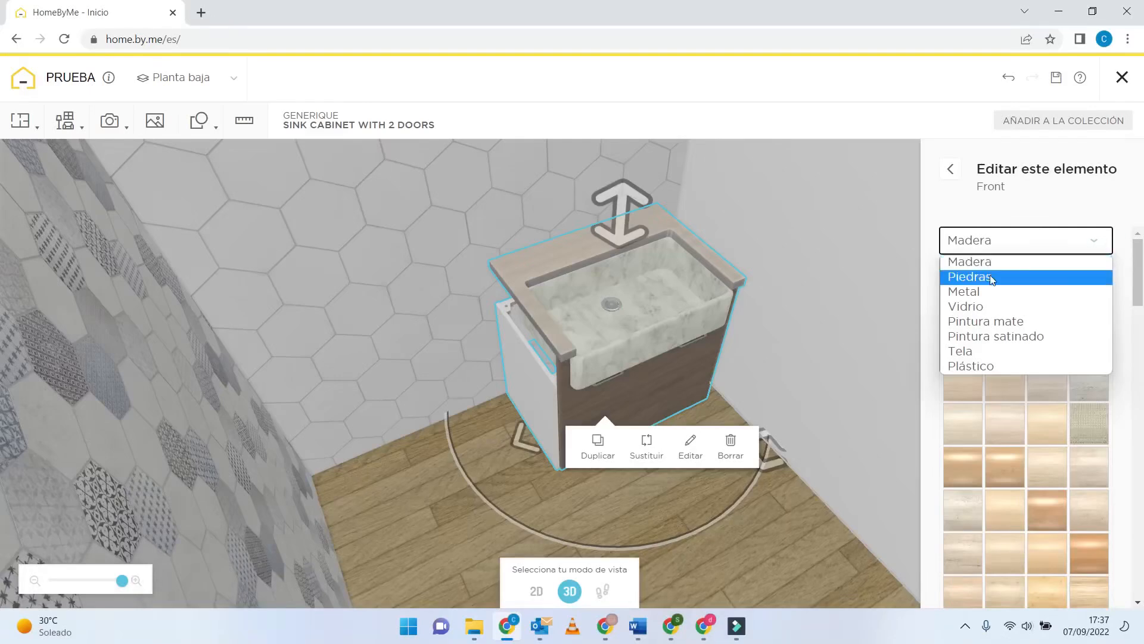
pyautogui.click(986, 321)
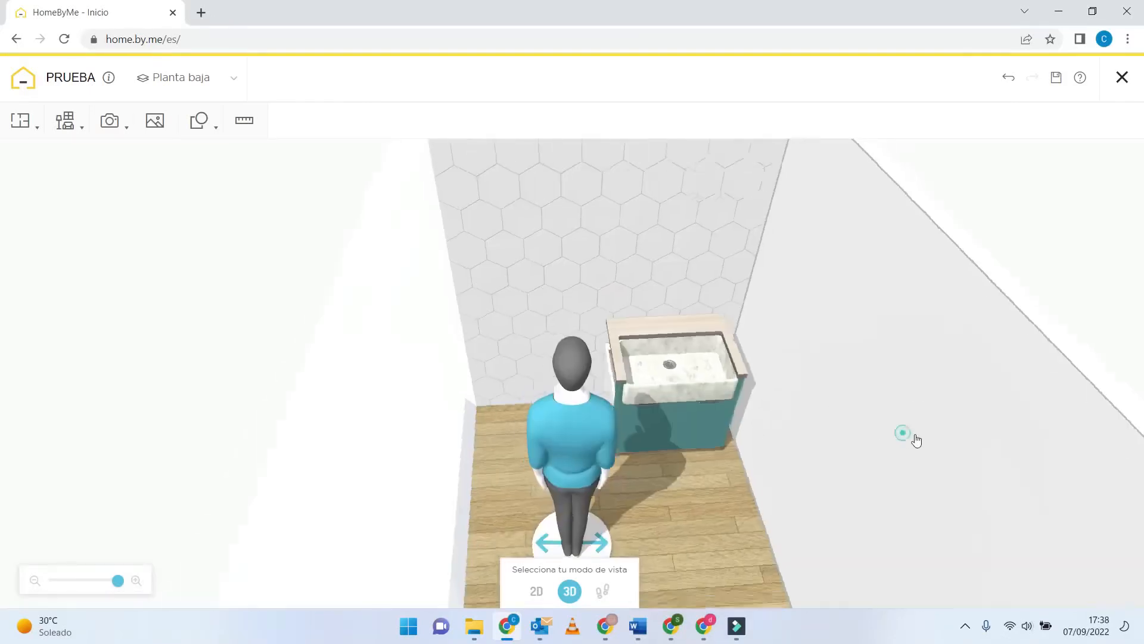
# - Open the green-fronted sink cabinet for editing and browse the available handle shapes
pyautogui.moveTo(546, 421); pyautogui.dragTo(492, 385)
pyautogui.moveTo(897, 446); pyautogui.dragTo(840, 444)
pyautogui.click(741, 445)
pyautogui.click(826, 495)
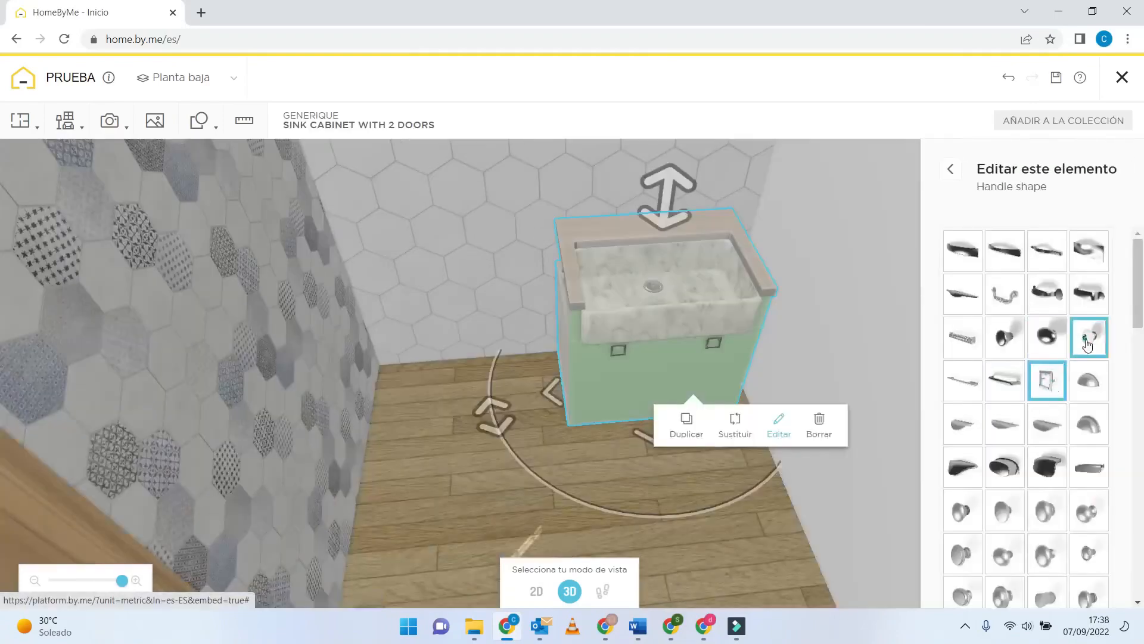
pyautogui.scroll(-3, 1052, 316)
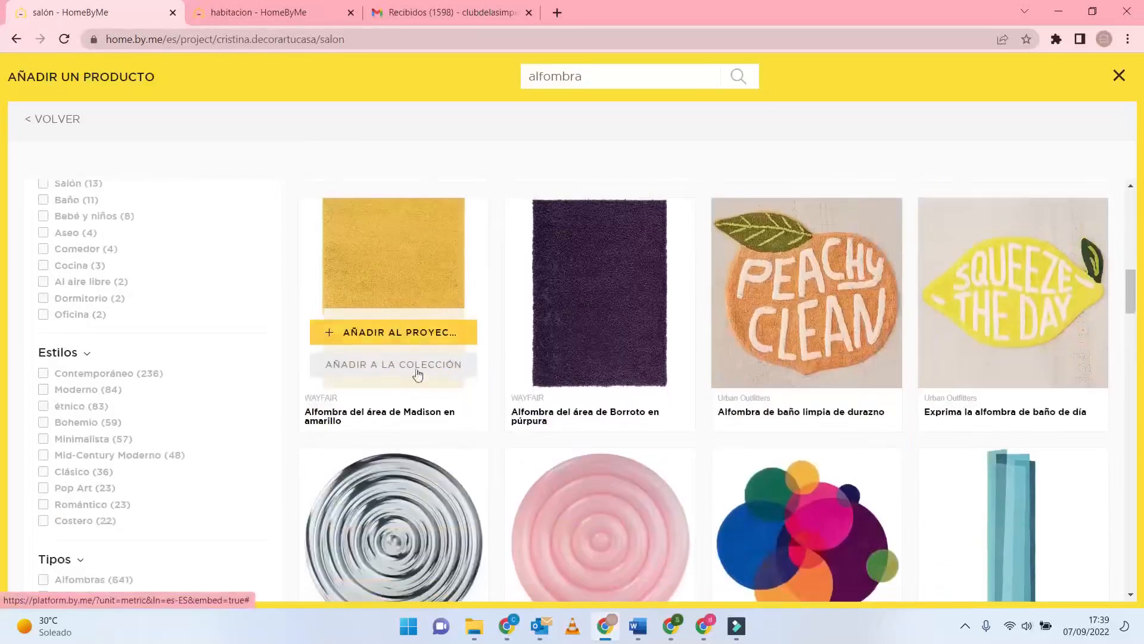
# - Add the Alfombra del área de Madison en amarillo rug to the SALON project's bathroom floor and reduce its width to 121.1 cm
pyautogui.click(394, 331)
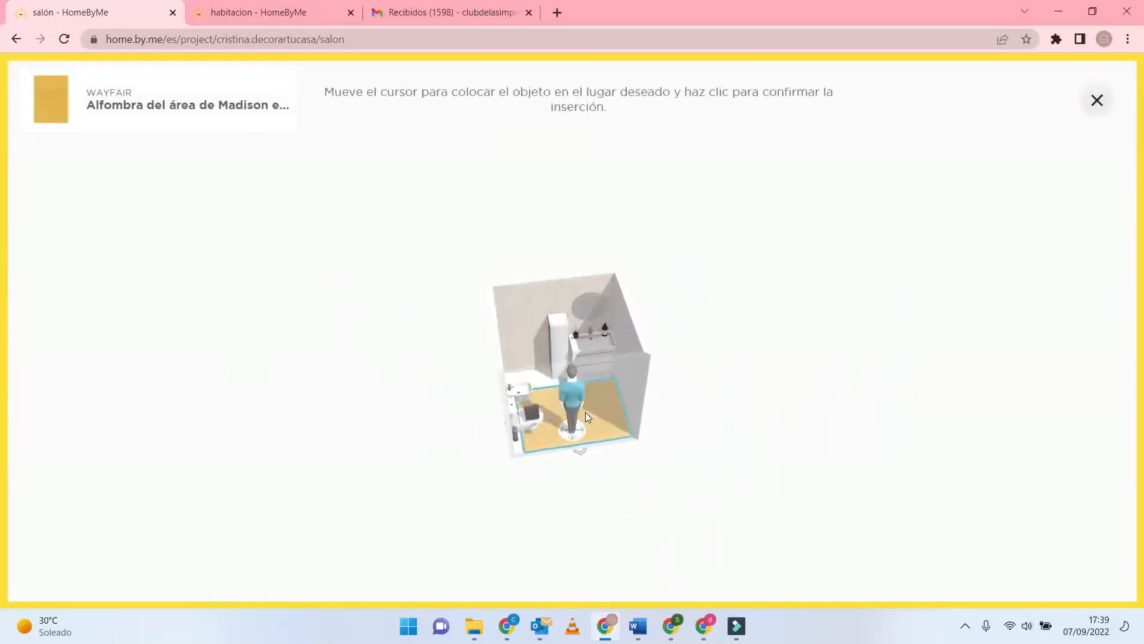
pyautogui.click(585, 412)
pyautogui.click(718, 462)
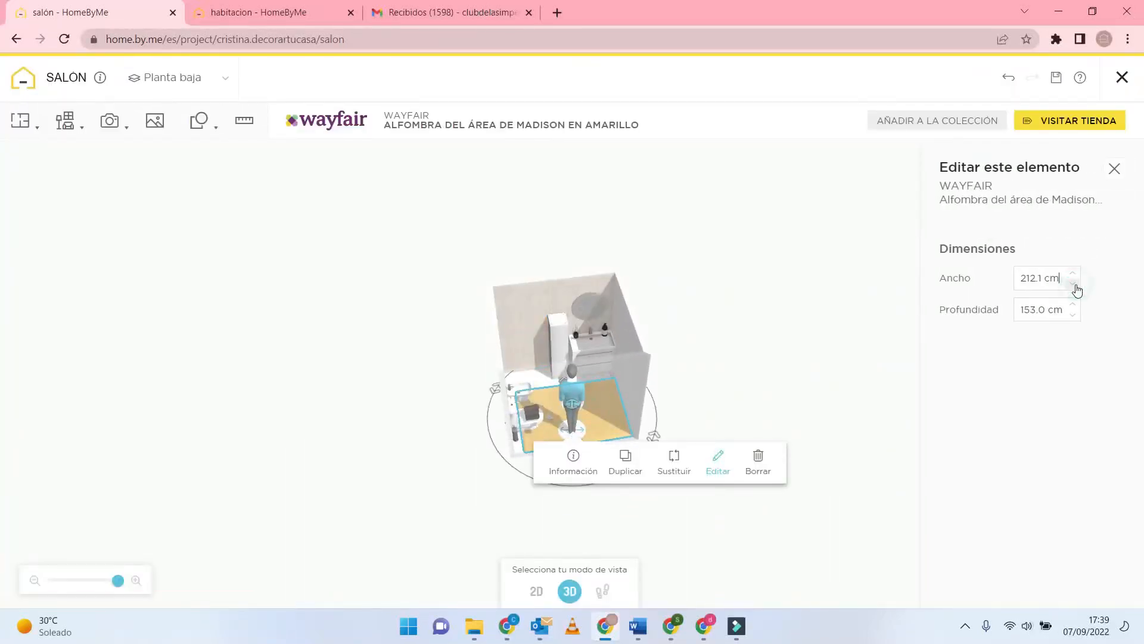
pyautogui.scroll(5, 675, 355)
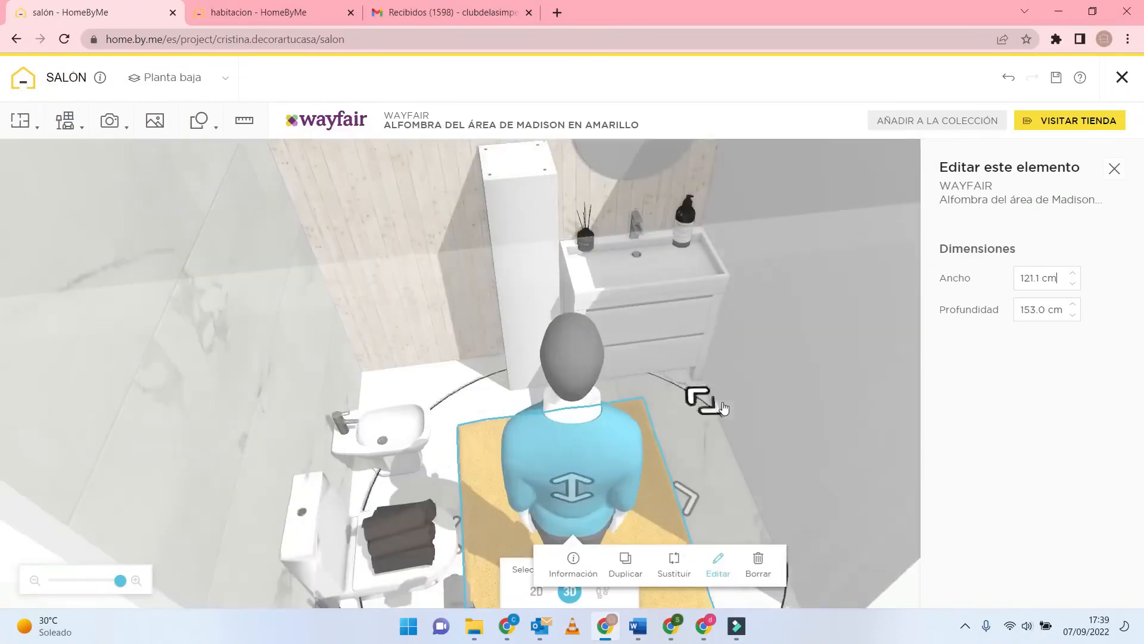
pyautogui.scroll(-3, 707, 418)
pyautogui.moveTo(263, 449); pyautogui.dragTo(357, 491)
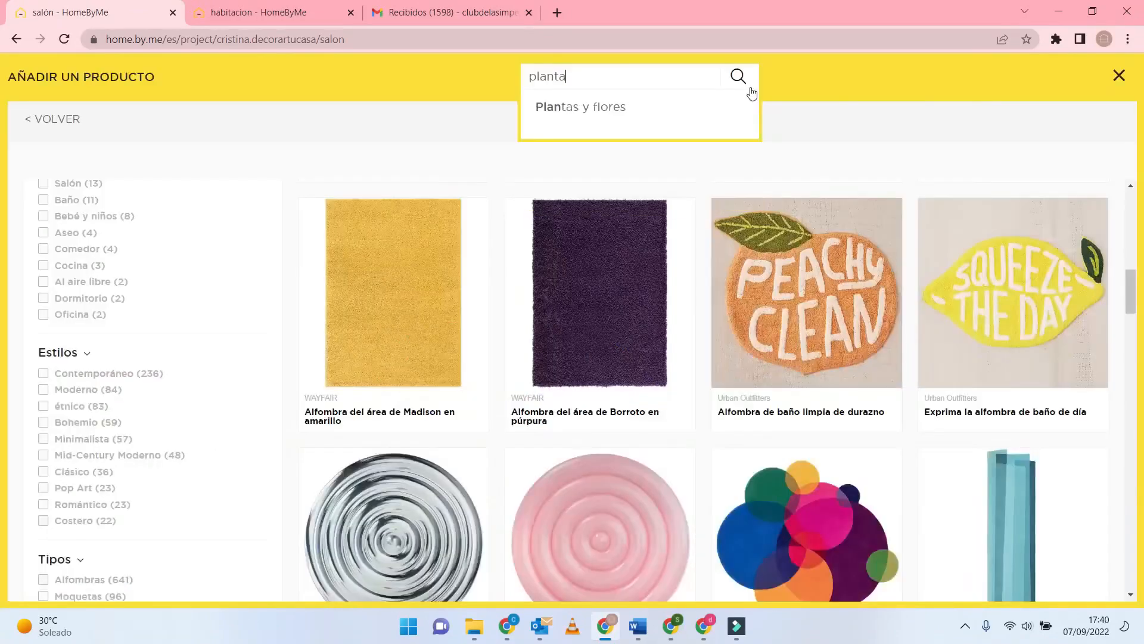
# - Search the catalogue for "plantas", place a bonsai plant in the corner beside the bidet and view the room at walking height
pyautogui.write('s')
pyautogui.press('Return')
pyautogui.moveTo(616, 304)
pyautogui.click(613, 331)
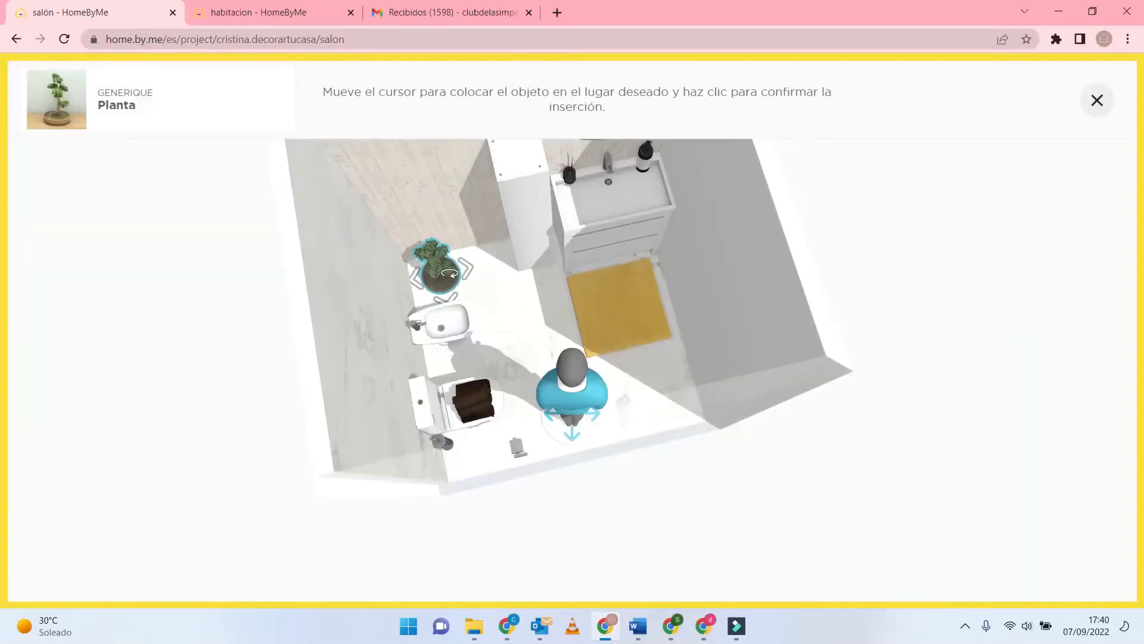
pyautogui.click(440, 271)
pyautogui.click(603, 591)
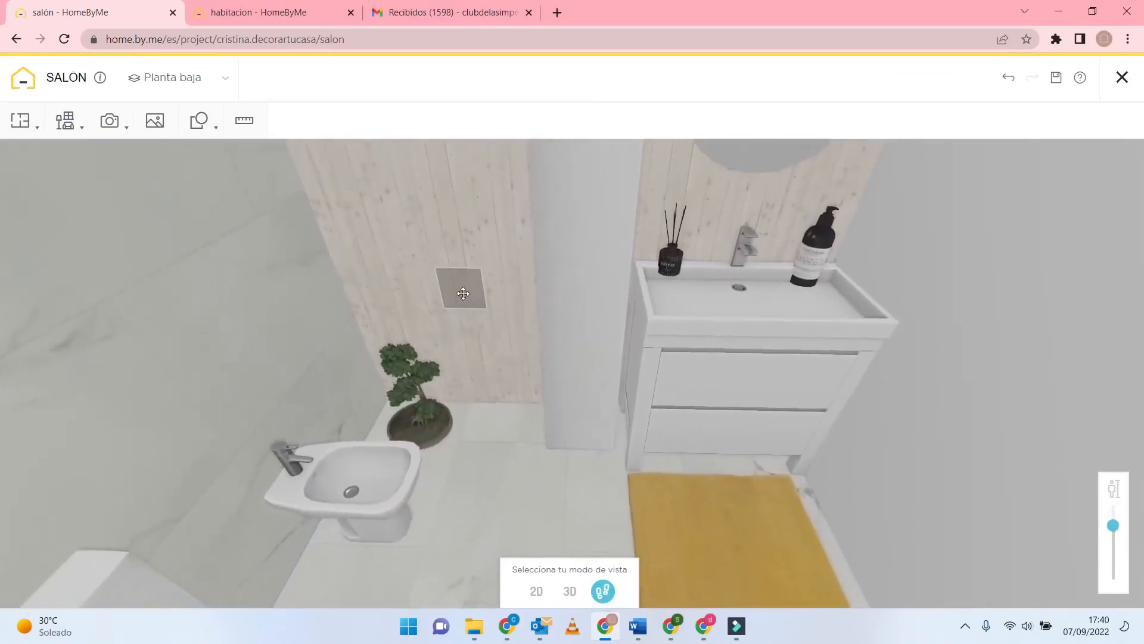
# - Add a tall broad-leaved potted plant to the bathroom corner near the yellow rug and open its dimensions for editing
pyautogui.click(68, 121)
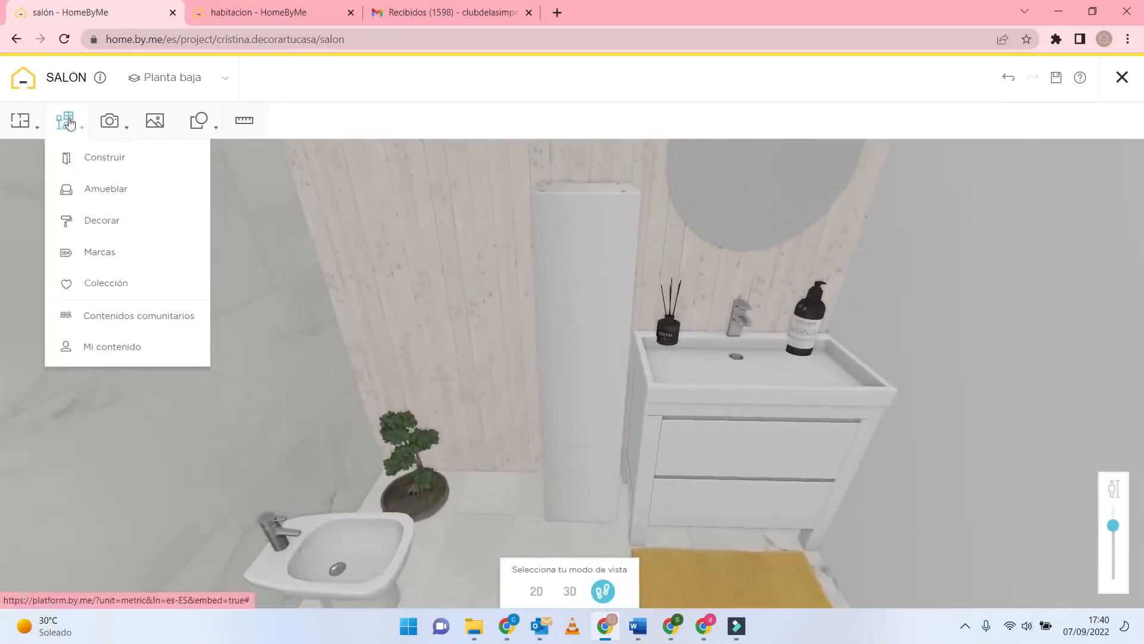
pyautogui.click(109, 186)
pyautogui.scroll(-7, 789, 476)
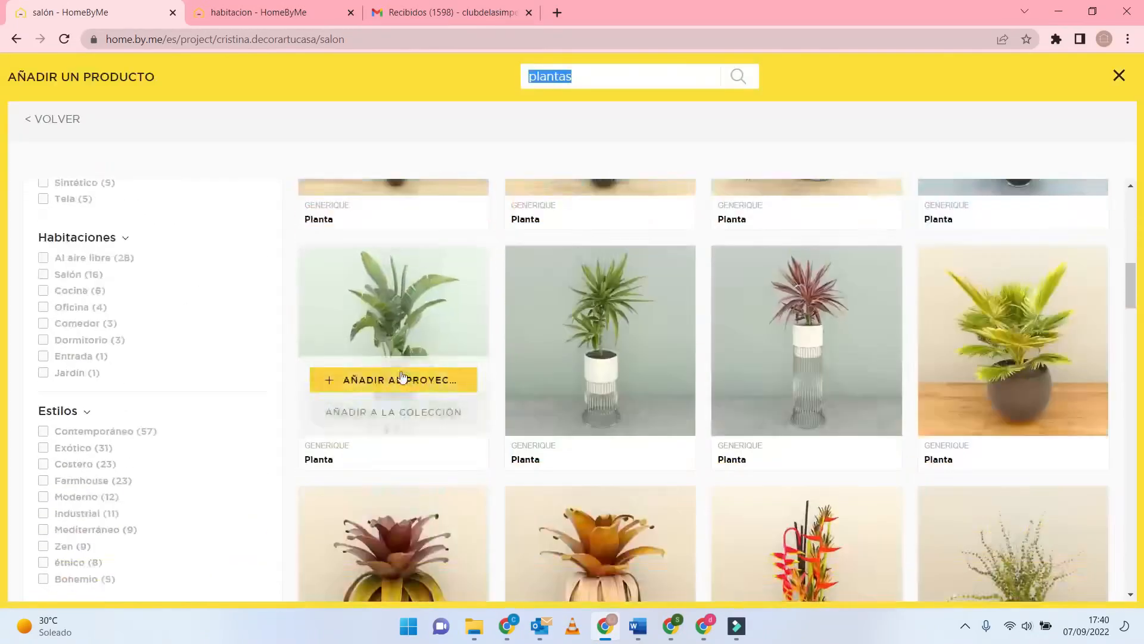
pyautogui.click(402, 379)
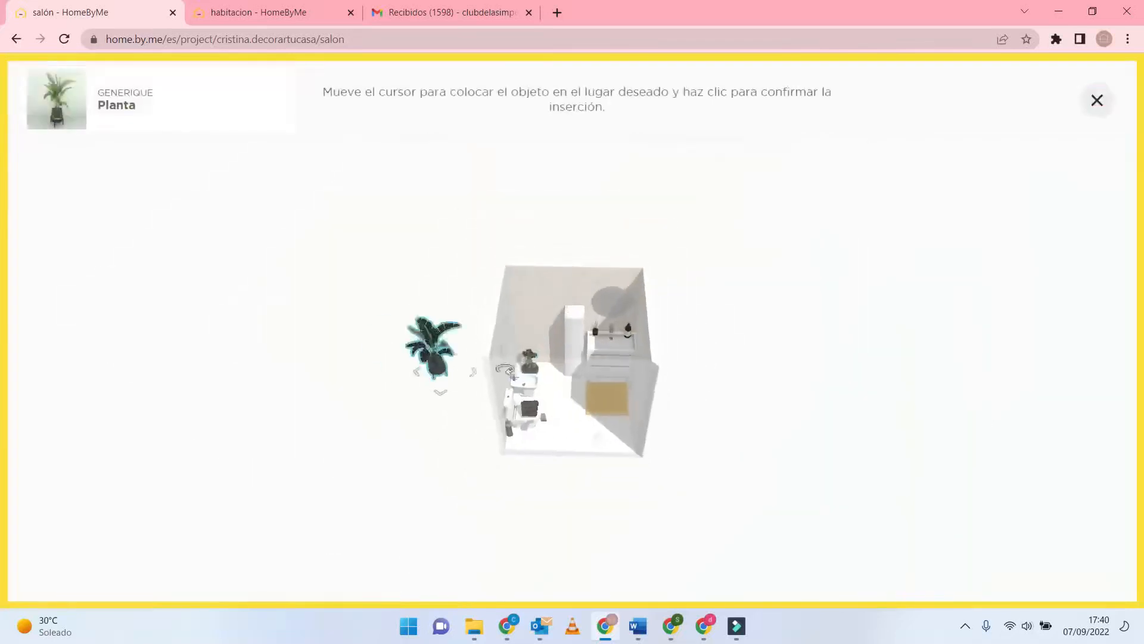
pyautogui.click(636, 467)
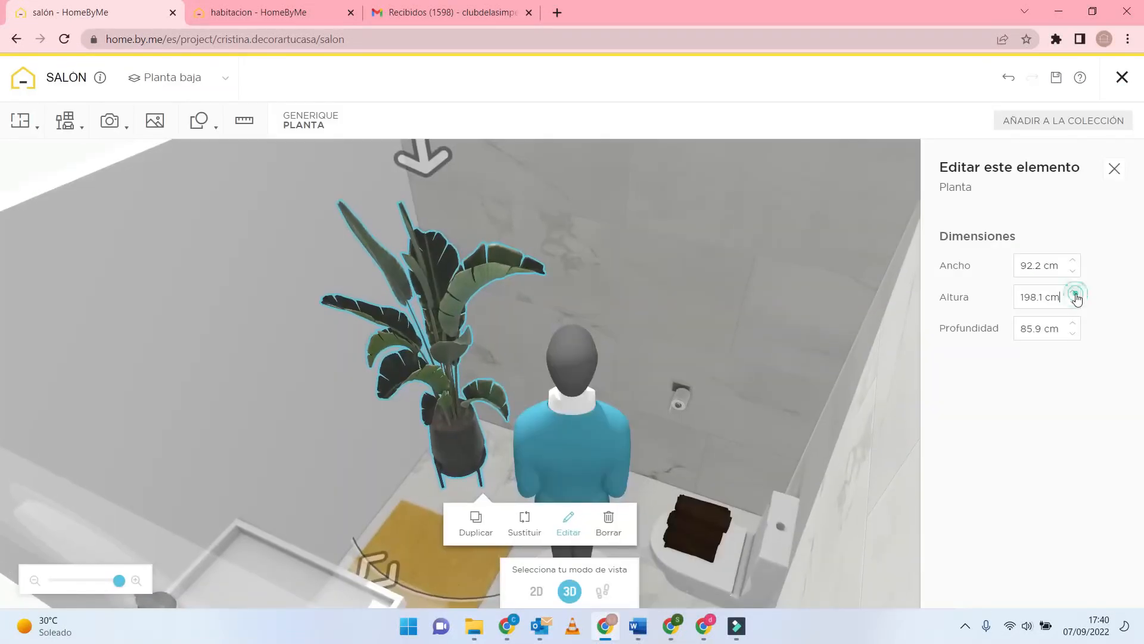
# - Increase the tall potted plant's height to 215.1 cm and view the opposite side of the bathroom
pyautogui.click(1075, 295)
pyautogui.moveTo(696, 372); pyautogui.dragTo(540, 385)
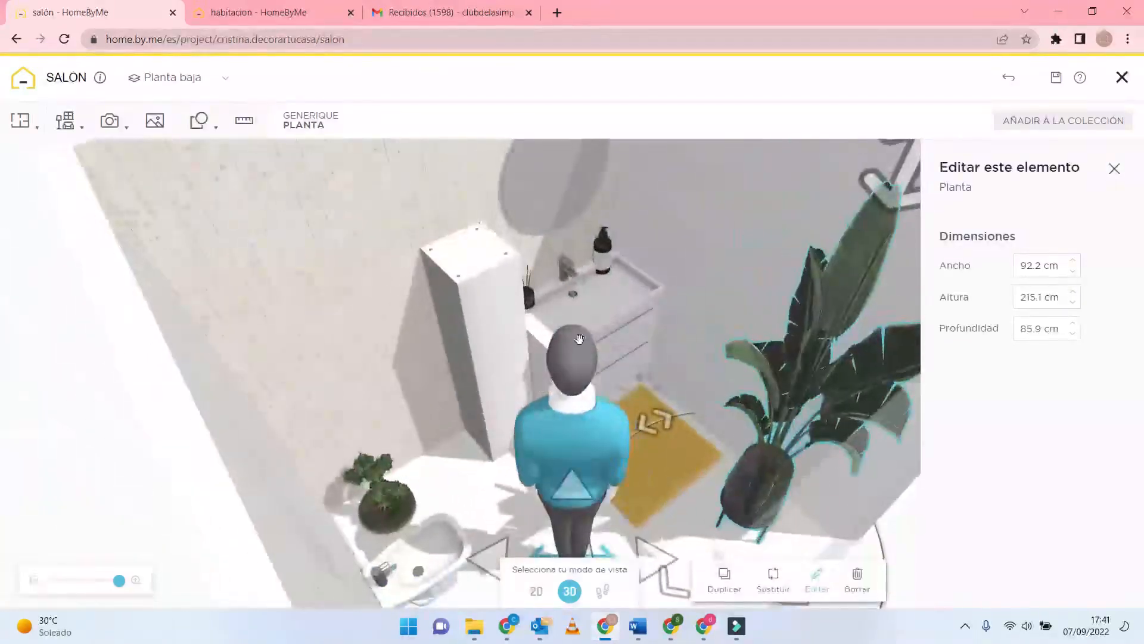
# - Browse the bedroom beds catalogue and view the Cama de dosel dominic's description and related products
pyautogui.click(65, 120)
pyautogui.click(337, 270)
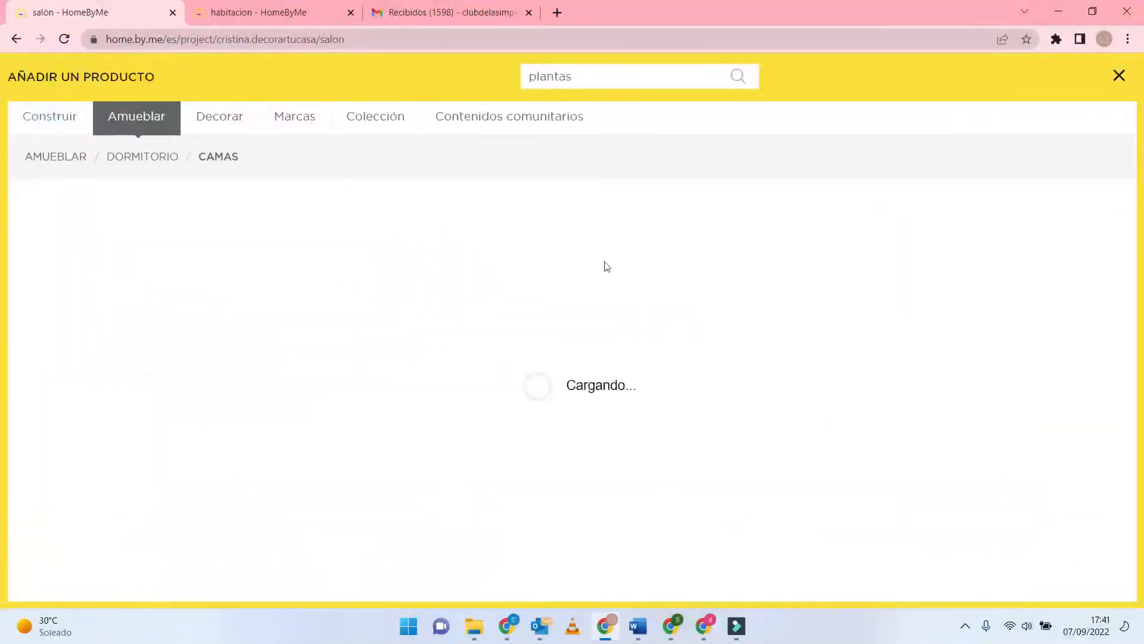
pyautogui.click(590, 301)
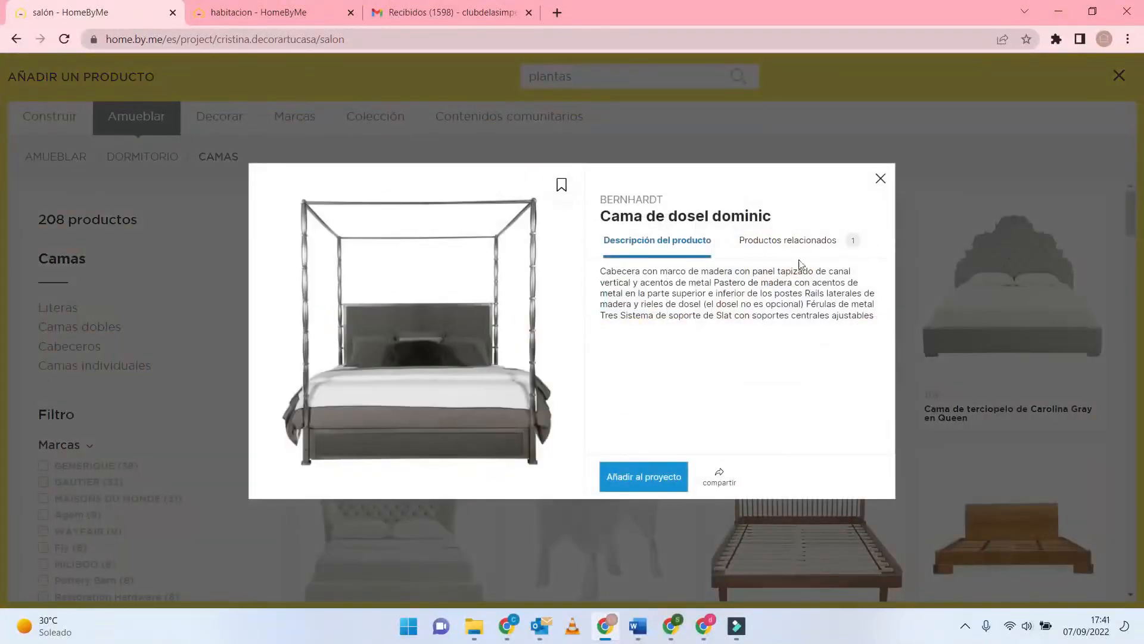
pyautogui.click(798, 242)
pyautogui.click(681, 244)
pyautogui.click(880, 180)
pyautogui.click(47, 158)
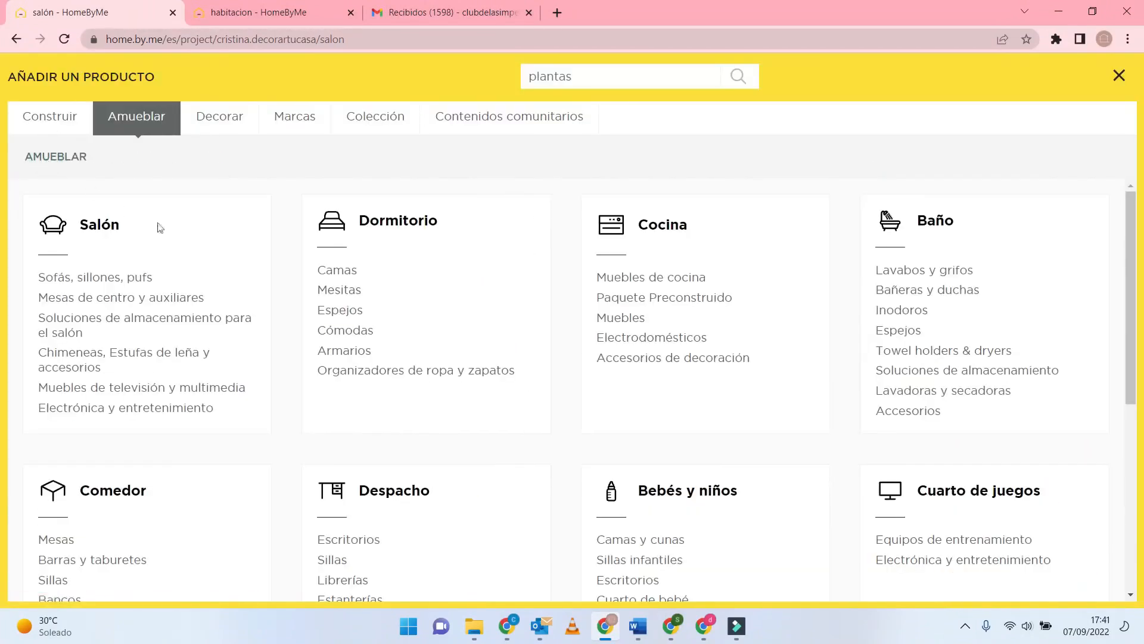
# - Browse the bedroom nightstands, open the MH Heron Cove White Nightstand and view a white two-drawer model among its related products
pyautogui.click(350, 292)
pyautogui.moveTo(1138, 220); pyautogui.dragTo(1119, 300)
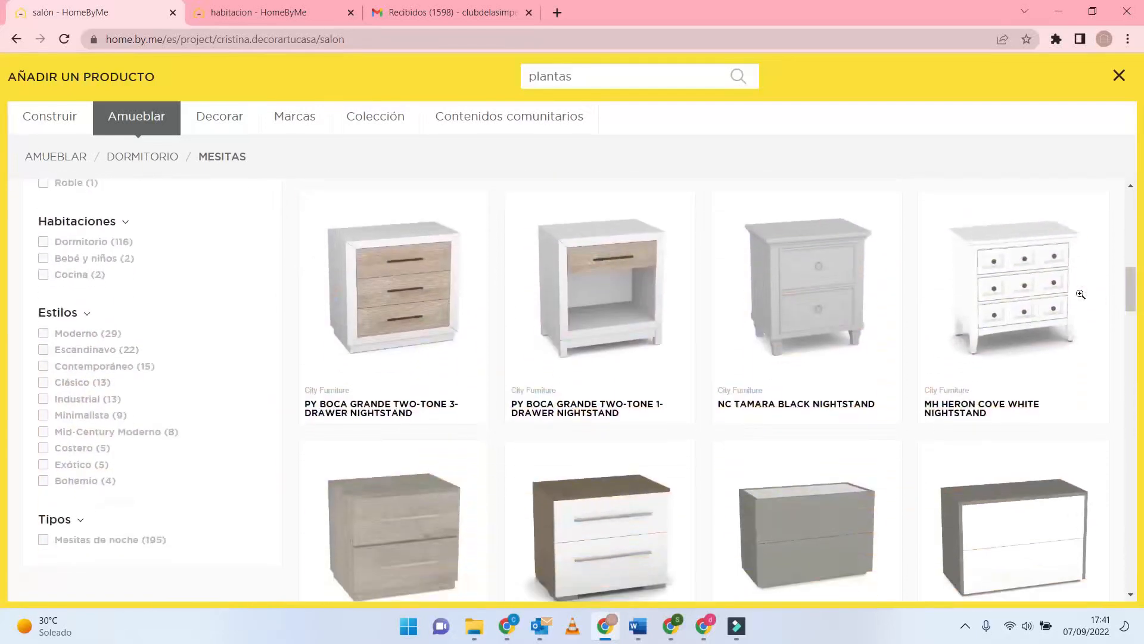
pyautogui.click(1021, 286)
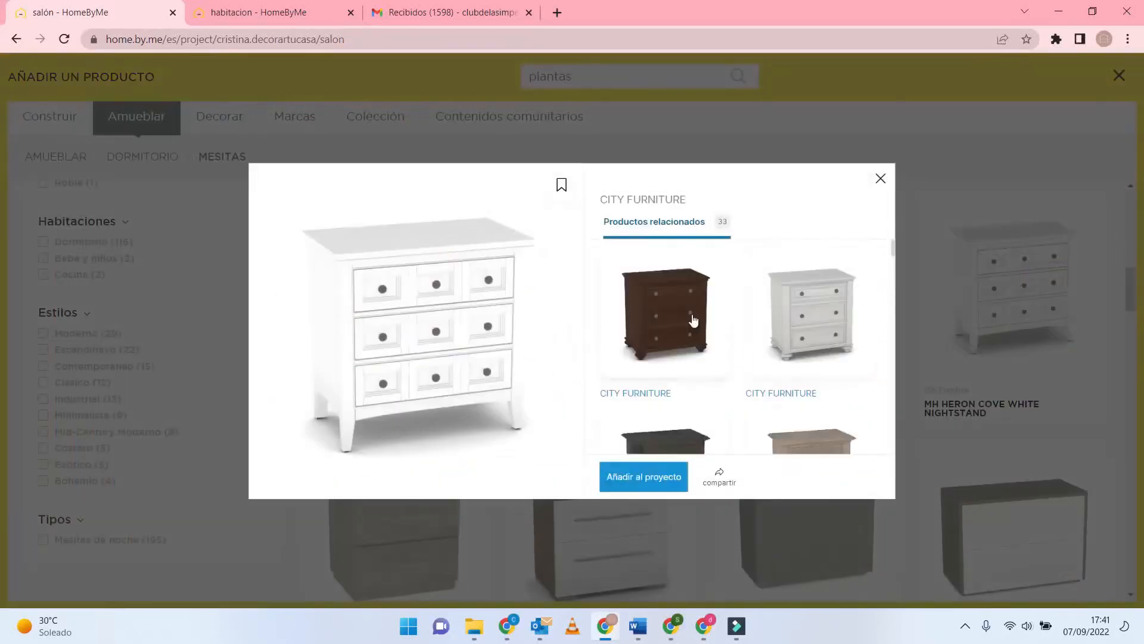
pyautogui.scroll(-2, 891, 249)
pyautogui.scroll(-5, 893, 260)
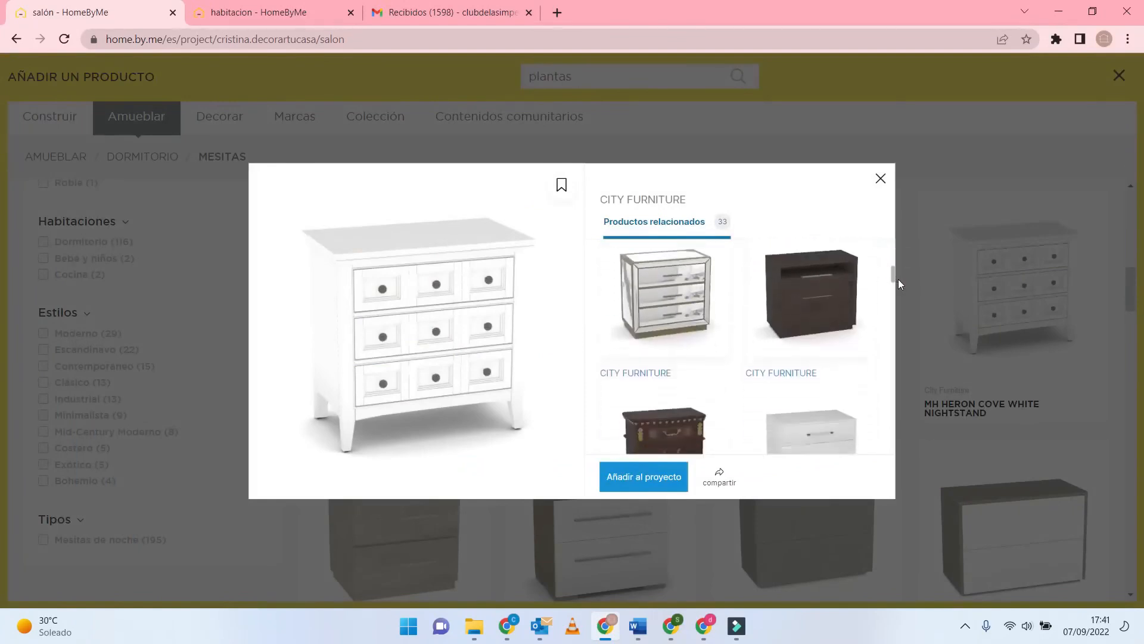
pyautogui.moveTo(901, 285); pyautogui.dragTo(903, 312)
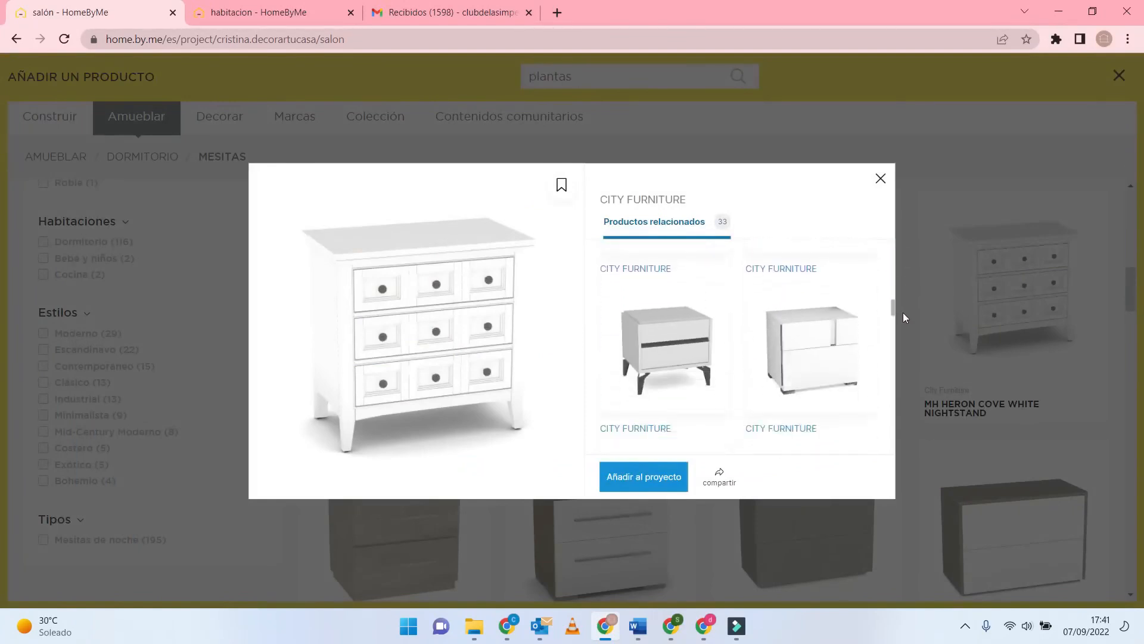
pyautogui.click(800, 337)
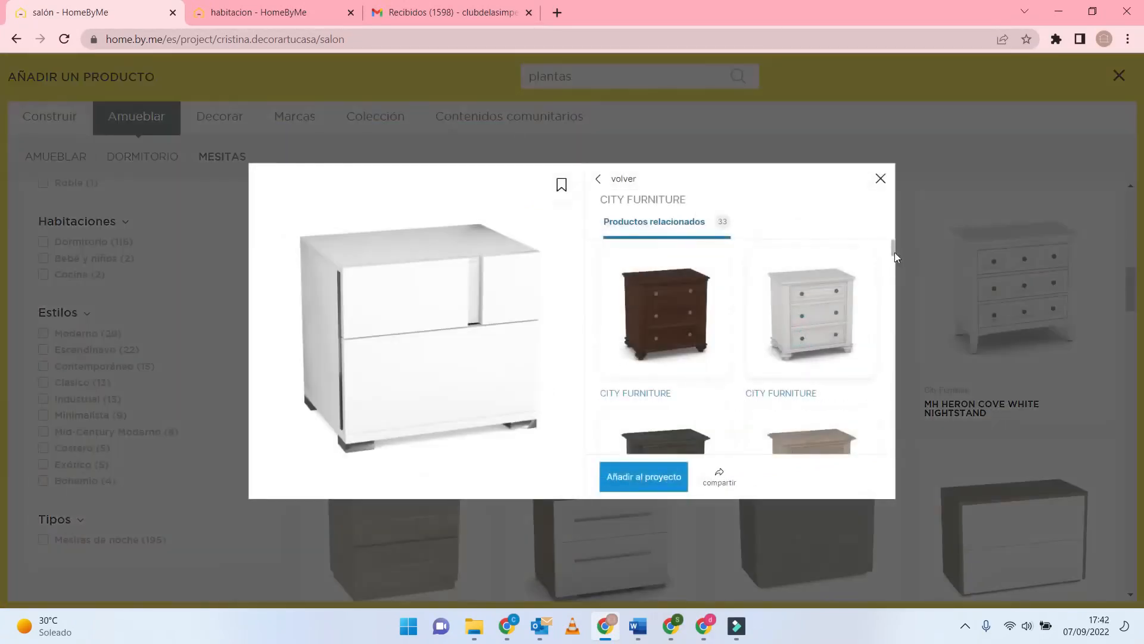
pyautogui.moveTo(895, 252); pyautogui.dragTo(895, 253)
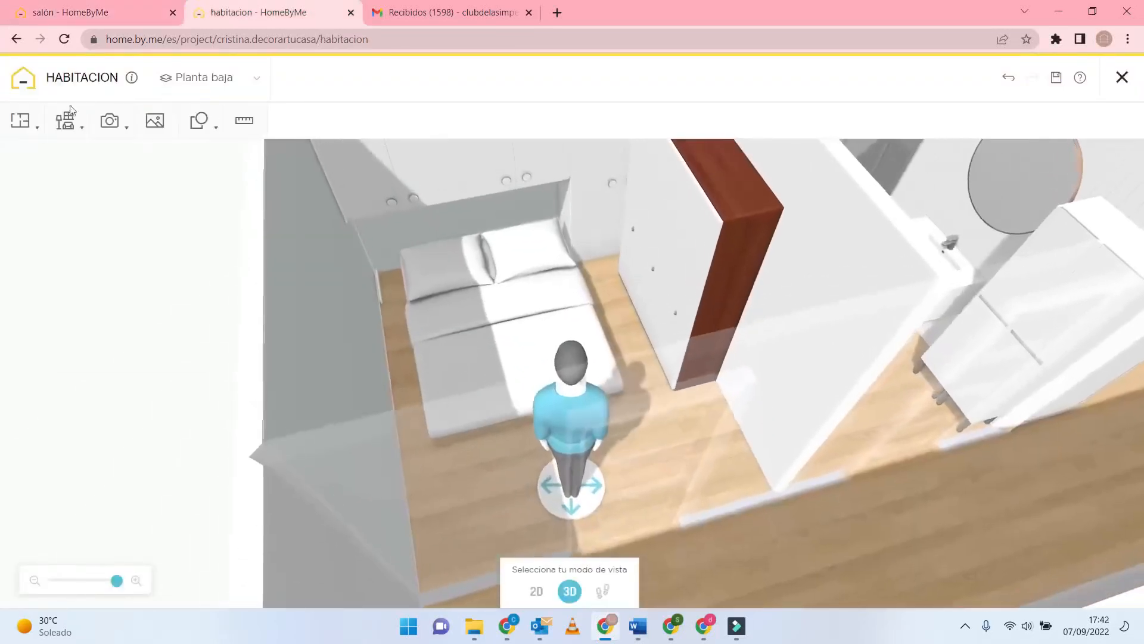
# - Add the Jenson zapatero roble shoe cabinet to the HABITACION project, rotate it and position it against the partition wall beside the wardrobe
pyautogui.click(65, 124)
pyautogui.click(99, 159)
pyautogui.click(136, 116)
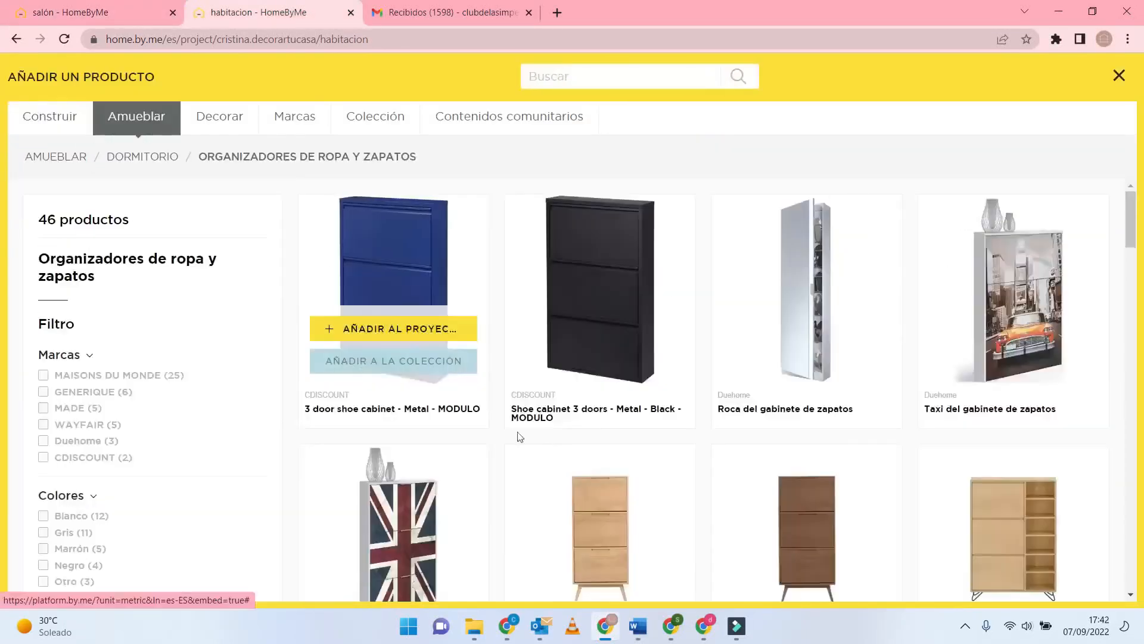
pyautogui.scroll(-3, 559, 438)
pyautogui.click(591, 430)
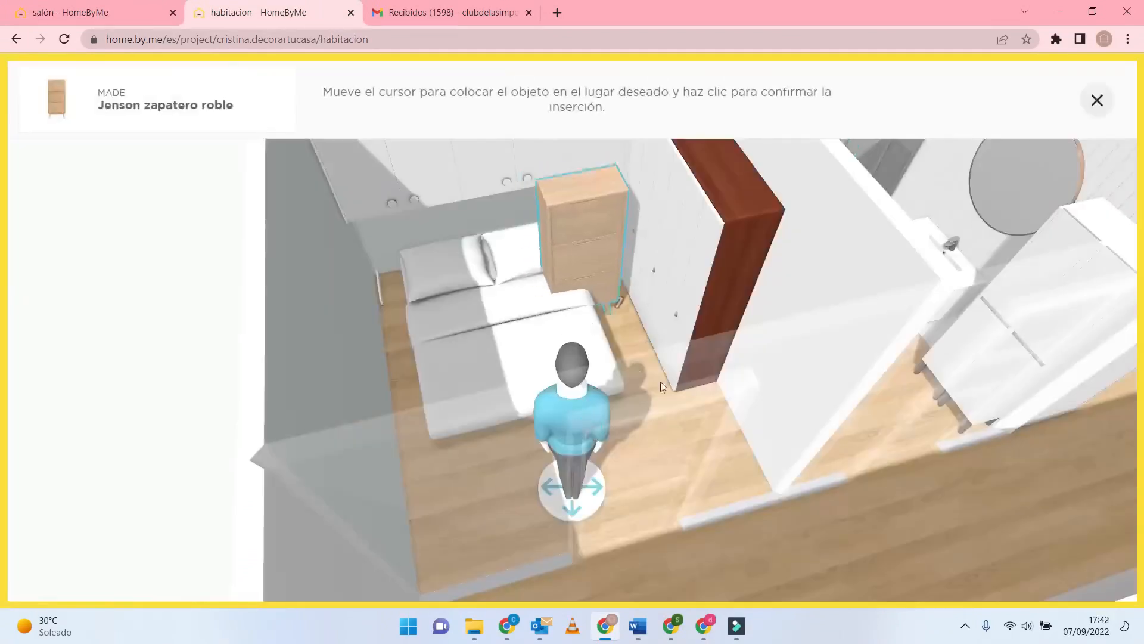
pyautogui.click(724, 416)
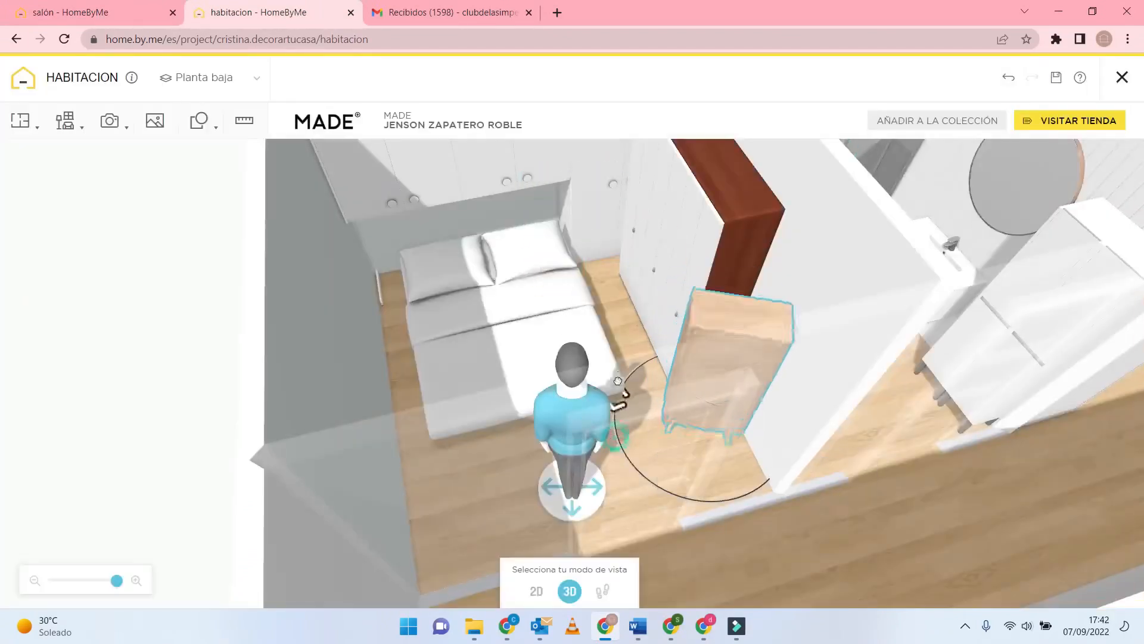
pyautogui.moveTo(726, 329); pyautogui.dragTo(738, 327)
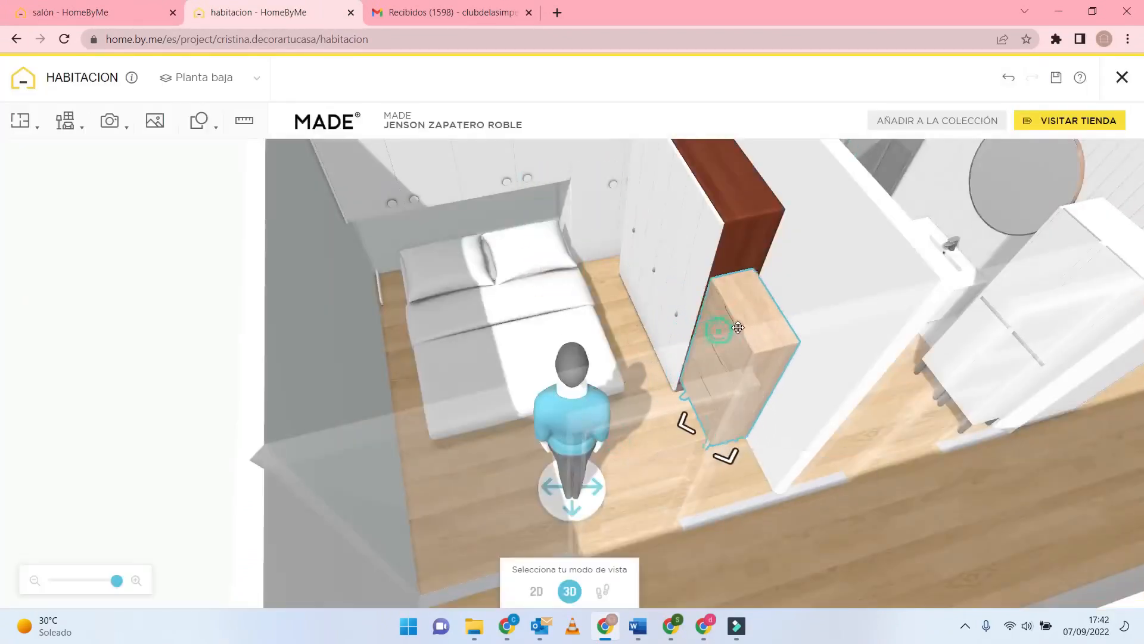